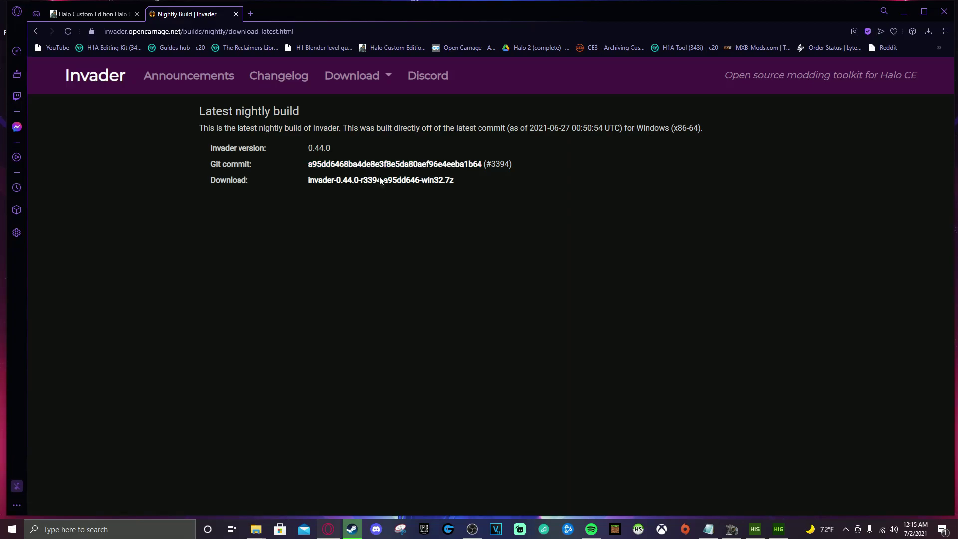
# Step: Download invader-0.44.0-r3394-a95dd646-win32.7z and open it once the download completes
pyautogui.click(365, 180)
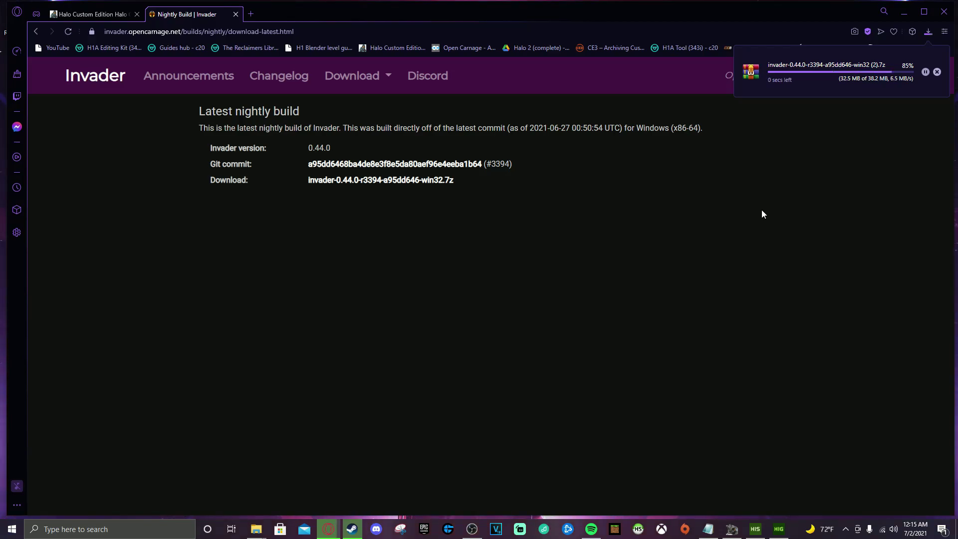
pyautogui.click(841, 77)
# Step: Open the downloaded archive and navigate File Explorer to the Chelan_1 game folder beside it
pyautogui.click(904, 11)
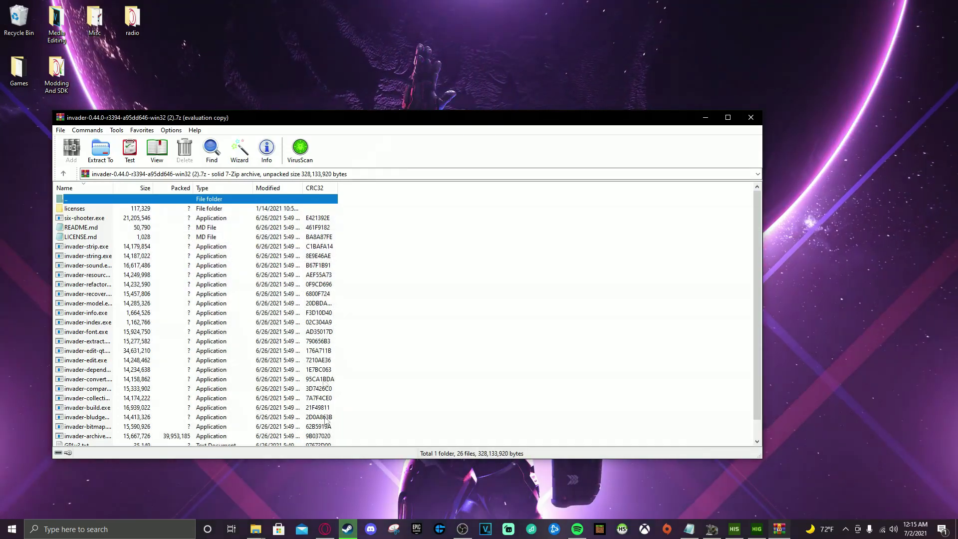
pyautogui.moveTo(264, 507)
pyautogui.moveTo(267, 469)
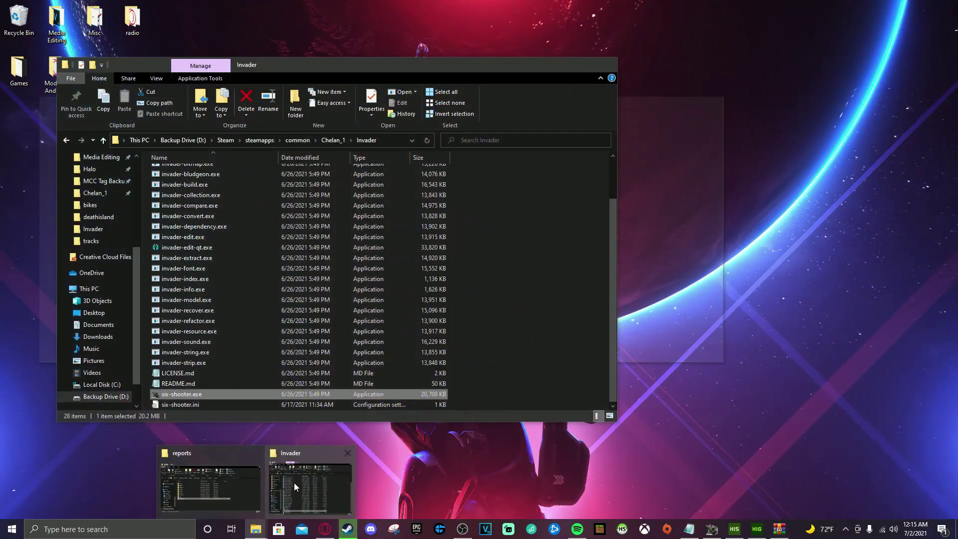
pyautogui.click(294, 484)
pyautogui.click(291, 142)
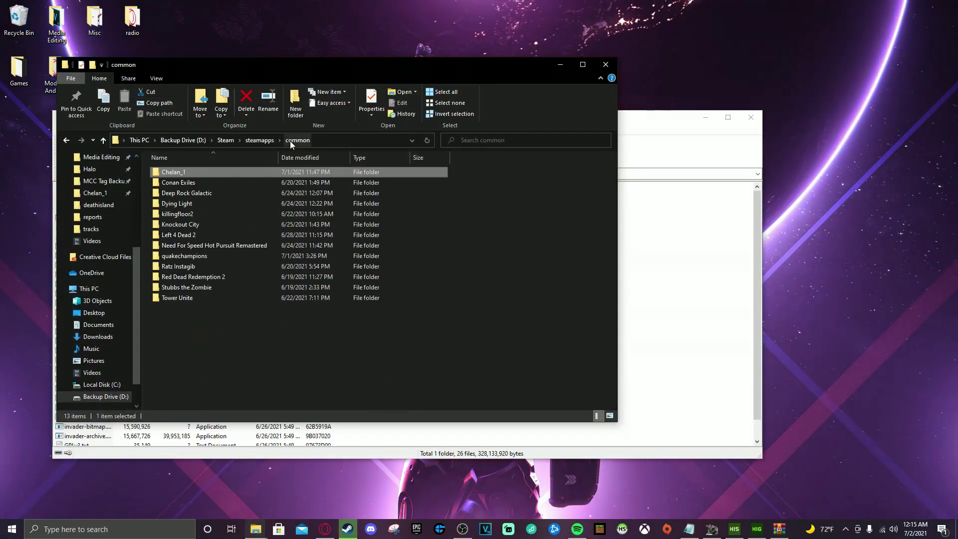
pyautogui.doubleClick(239, 172)
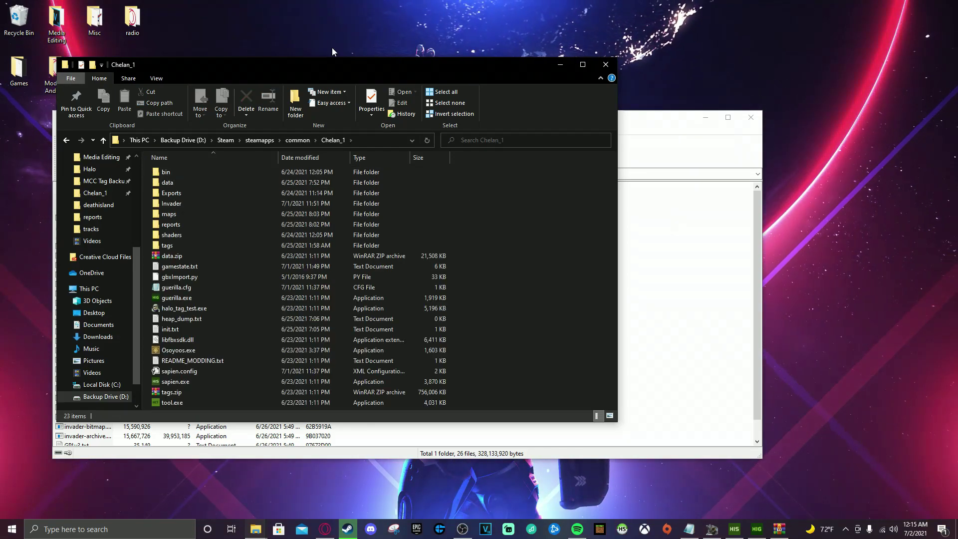
pyautogui.moveTo(305, 64); pyautogui.dragTo(562, 59)
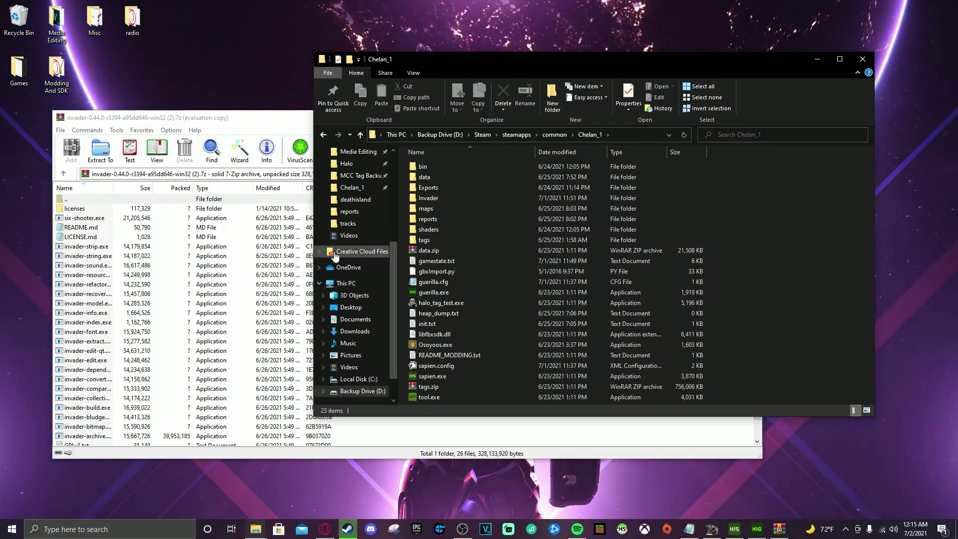
# Step: Create a new folder in Chelan_1, keeping the default name New folder
pyautogui.rightClick(743, 220)
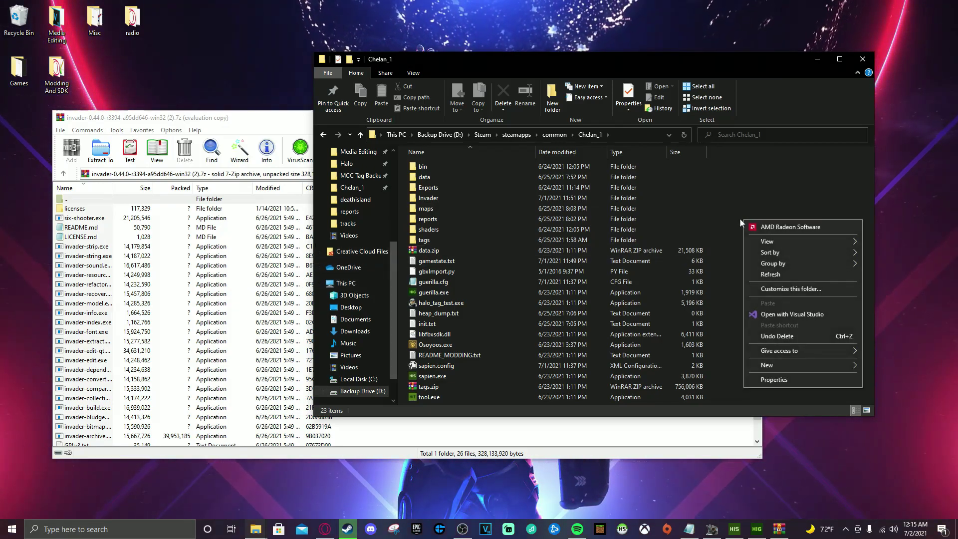
pyautogui.moveTo(801, 365)
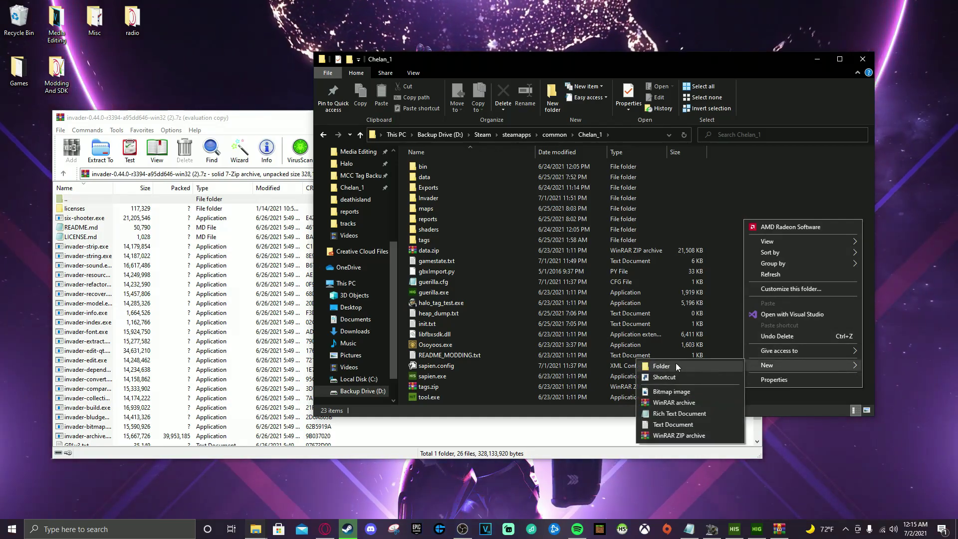
pyautogui.click(677, 367)
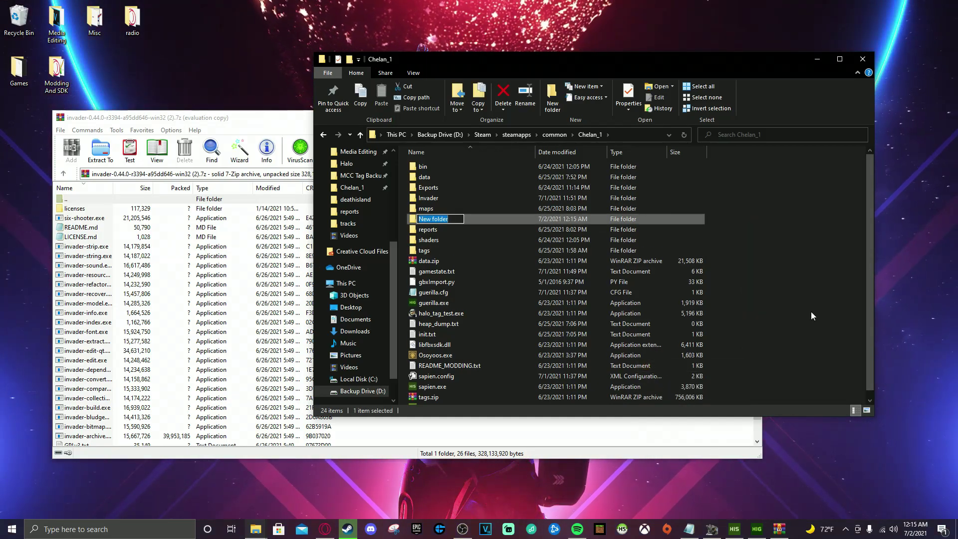
pyautogui.press('Return')
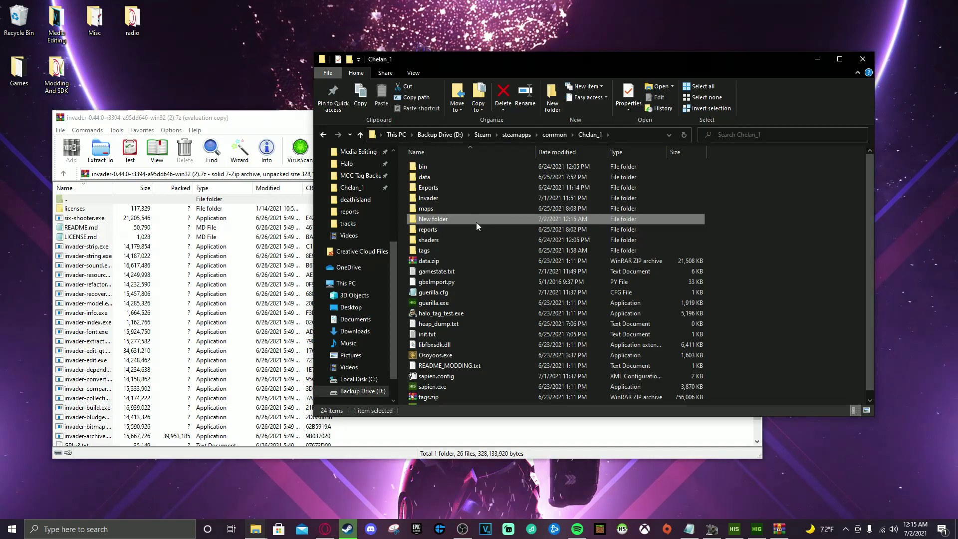
pyautogui.press('F2')
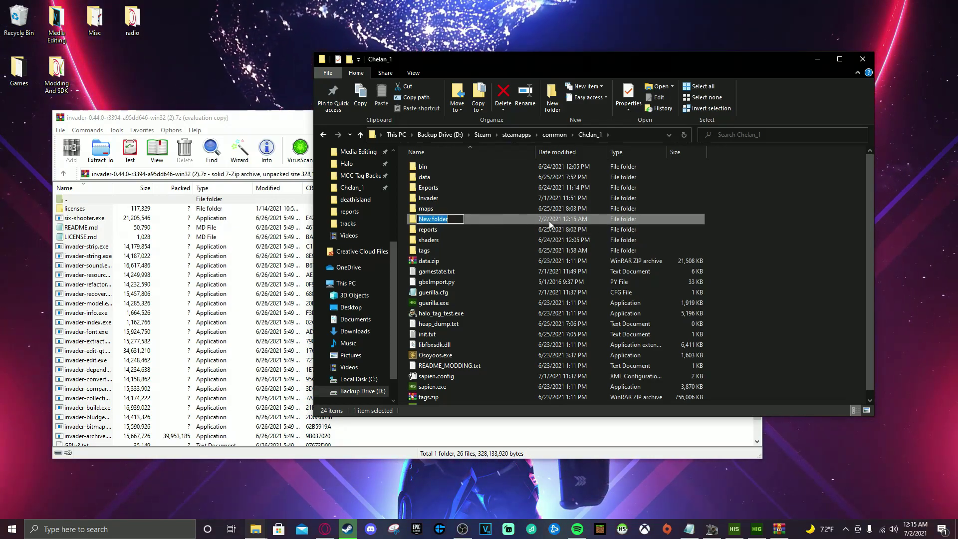
pyautogui.click(820, 238)
# Step: Select every file in the Invader 0.44.0 archive and drag them into Chelan_1's Invader folder
pyautogui.click(289, 238)
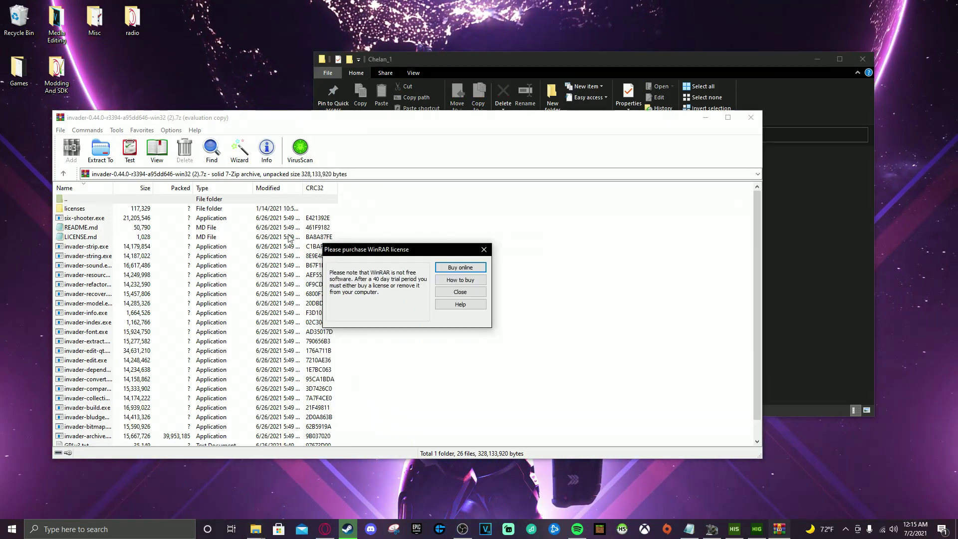
pyautogui.click(460, 292)
pyautogui.moveTo(125, 199); pyautogui.dragTo(199, 485)
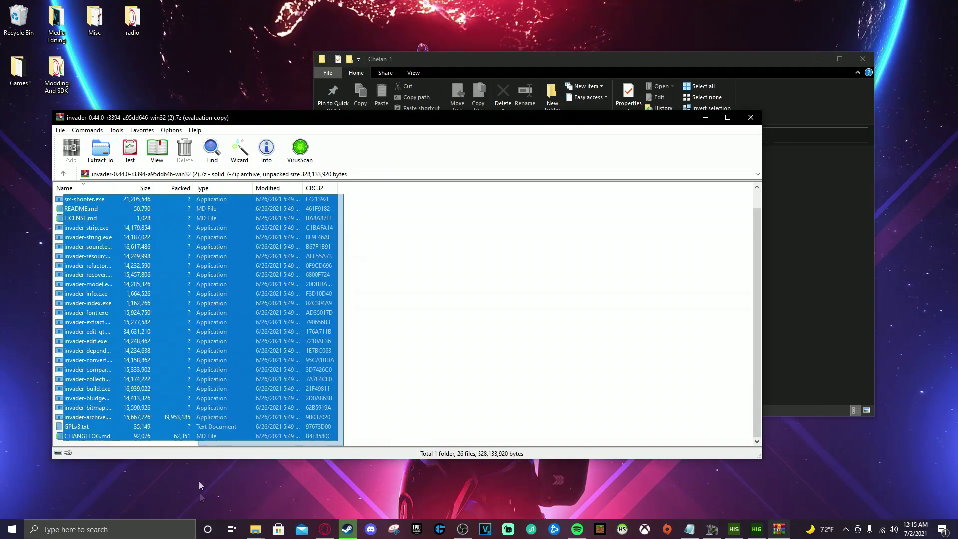
pyautogui.moveTo(203, 118); pyautogui.dragTo(747, 114)
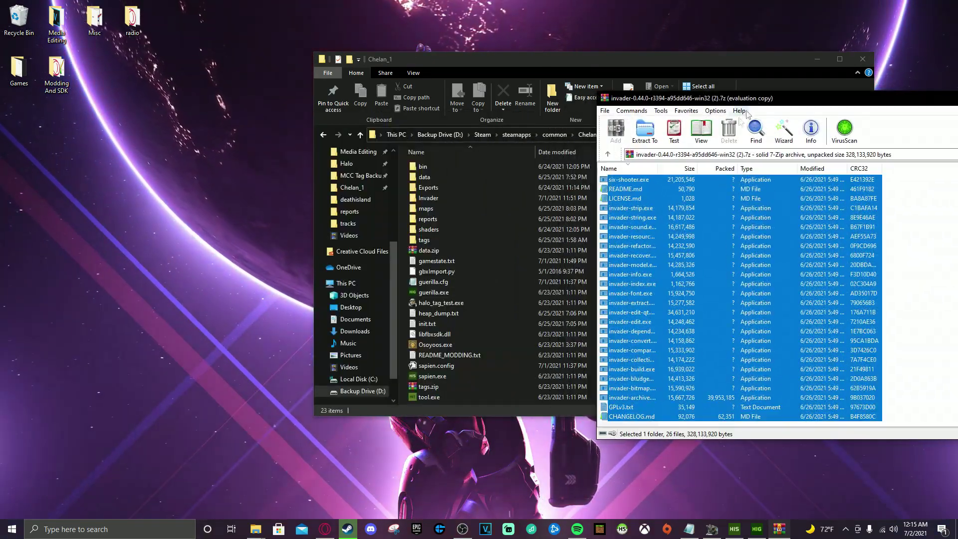
pyautogui.moveTo(632, 199); pyautogui.dragTo(457, 197)
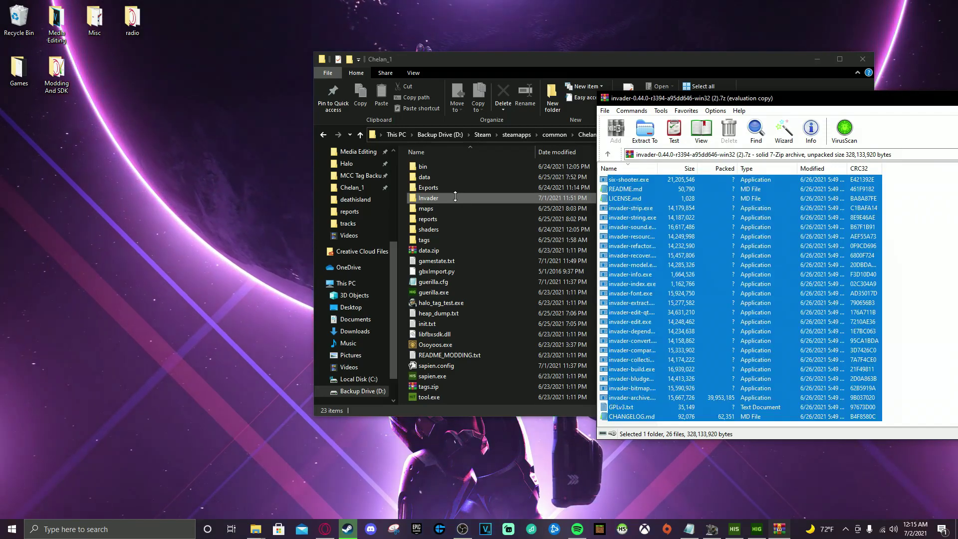
# Step: Replace all conflicting files and cancel the Folder In Use error
pyautogui.click(541, 194)
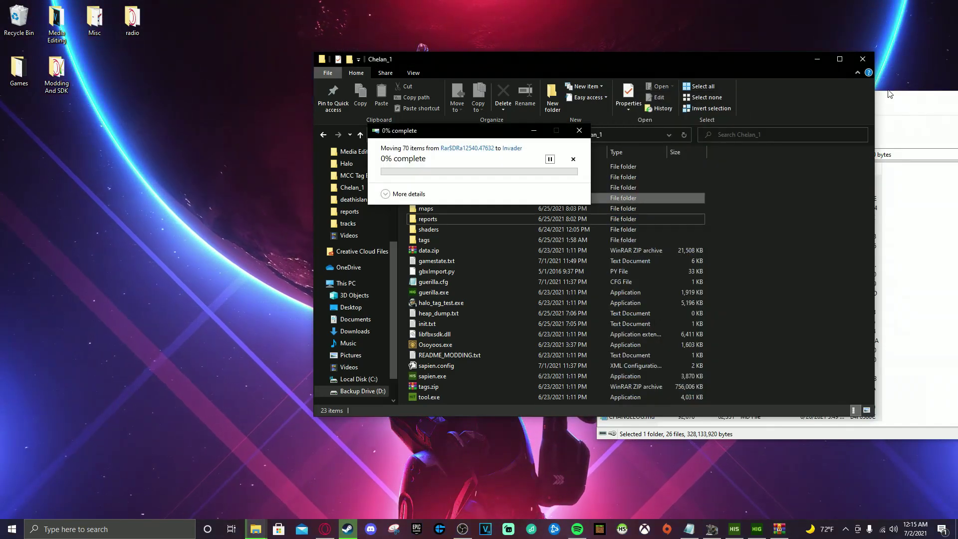
pyautogui.click(455, 184)
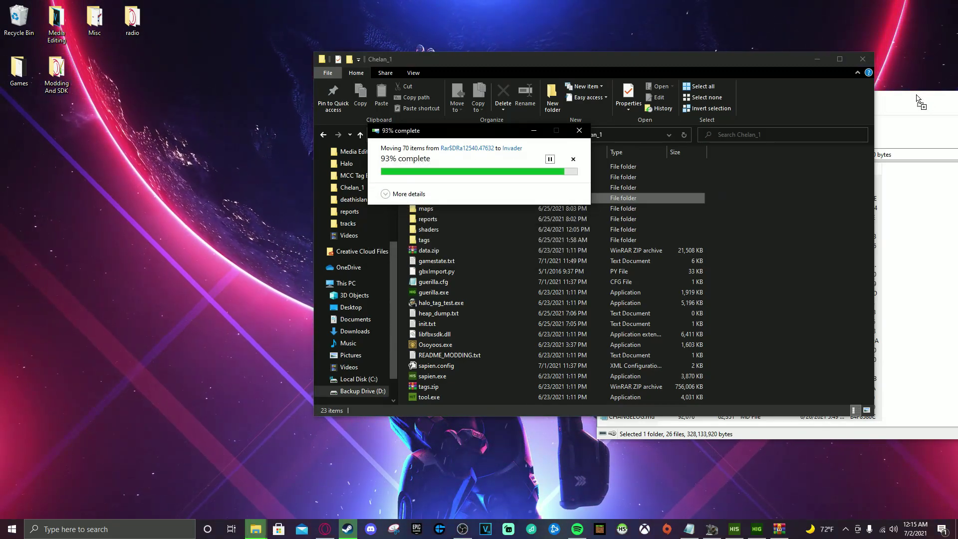
pyautogui.click(416, 225)
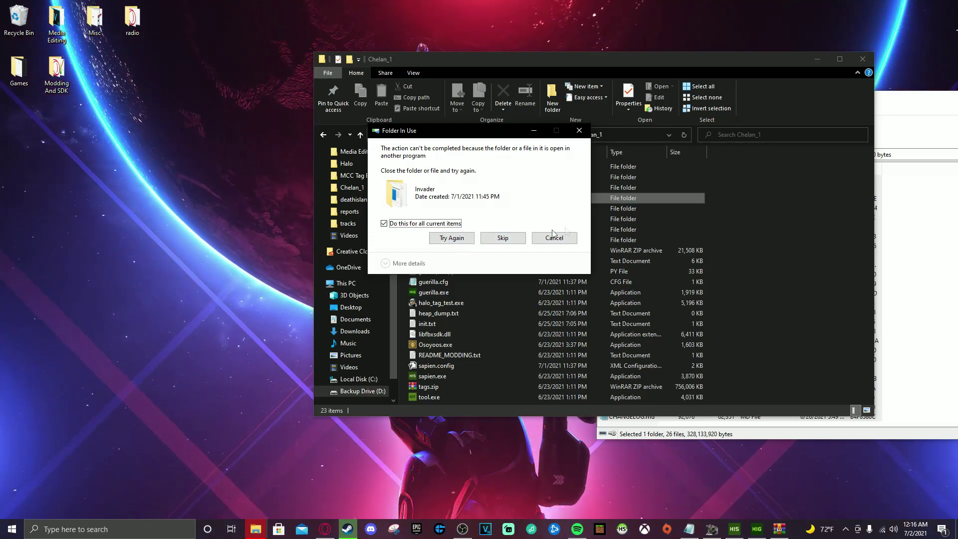
pyautogui.click(579, 130)
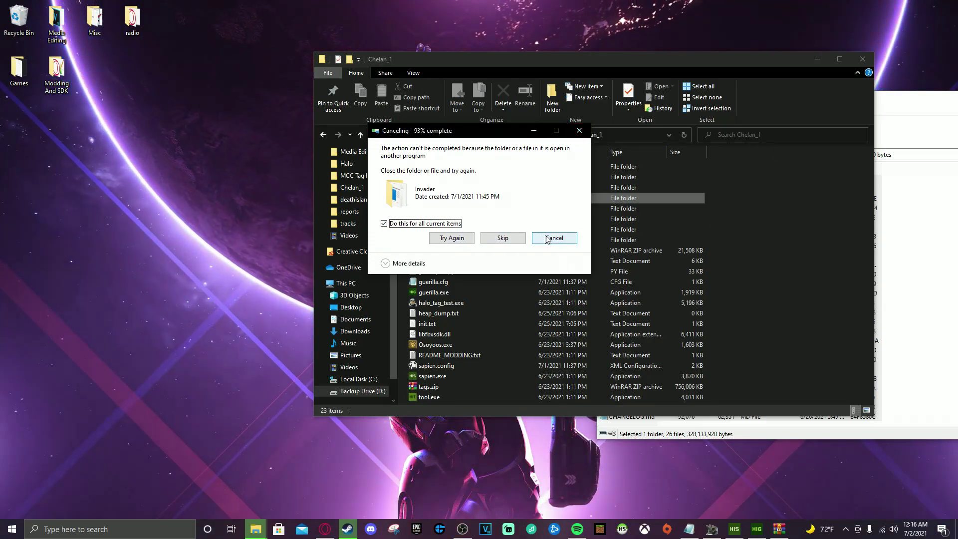
pyautogui.click(553, 238)
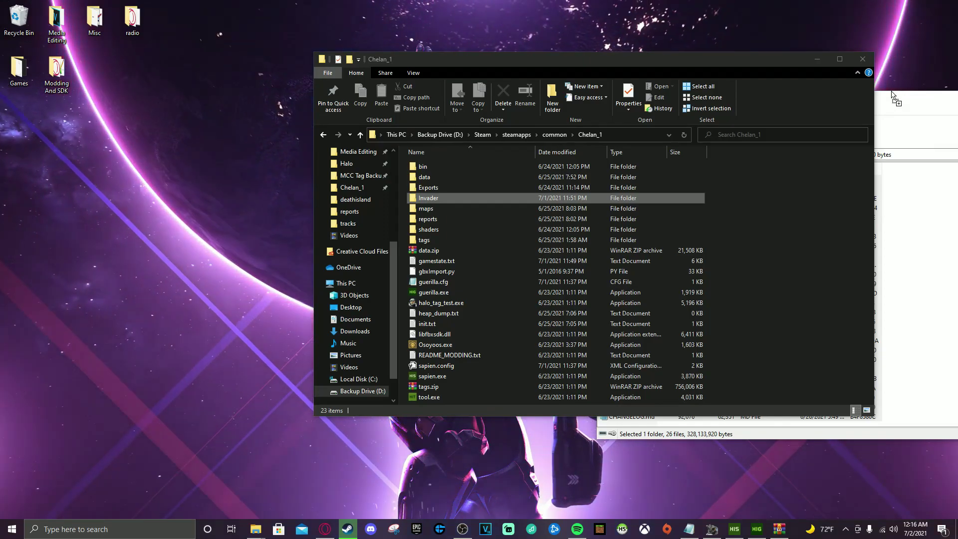
pyautogui.click(892, 93)
# Step: Close WinRAR, open Chelan_1's Invader folder and launch six-shooter.exe
pyautogui.moveTo(891, 96); pyautogui.dragTo(502, 104)
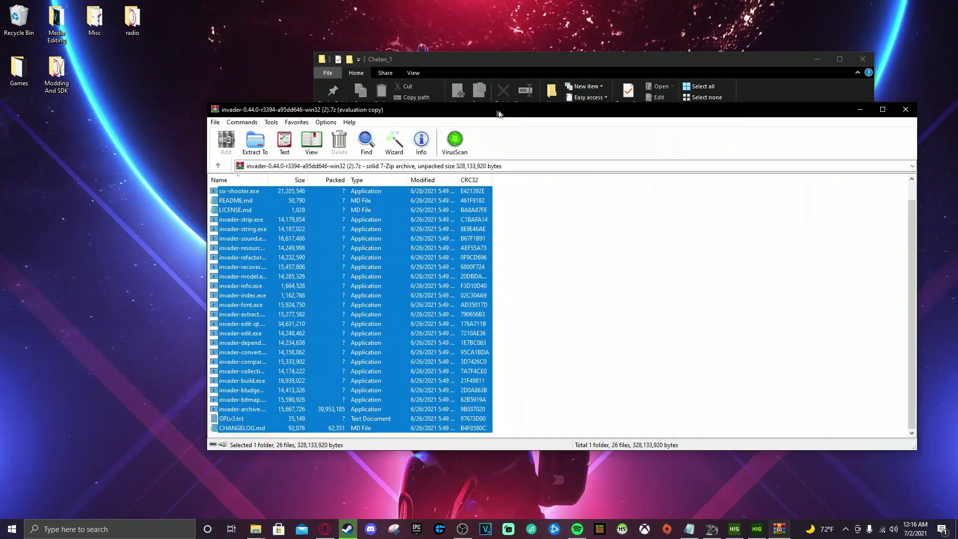
pyautogui.click(910, 107)
pyautogui.doubleClick(421, 198)
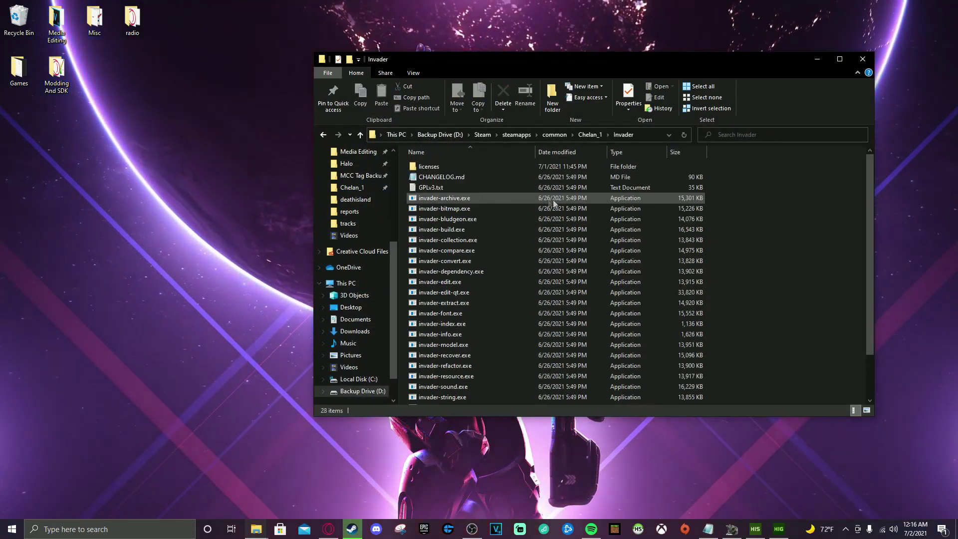
pyautogui.moveTo(872, 193); pyautogui.dragTo(867, 272)
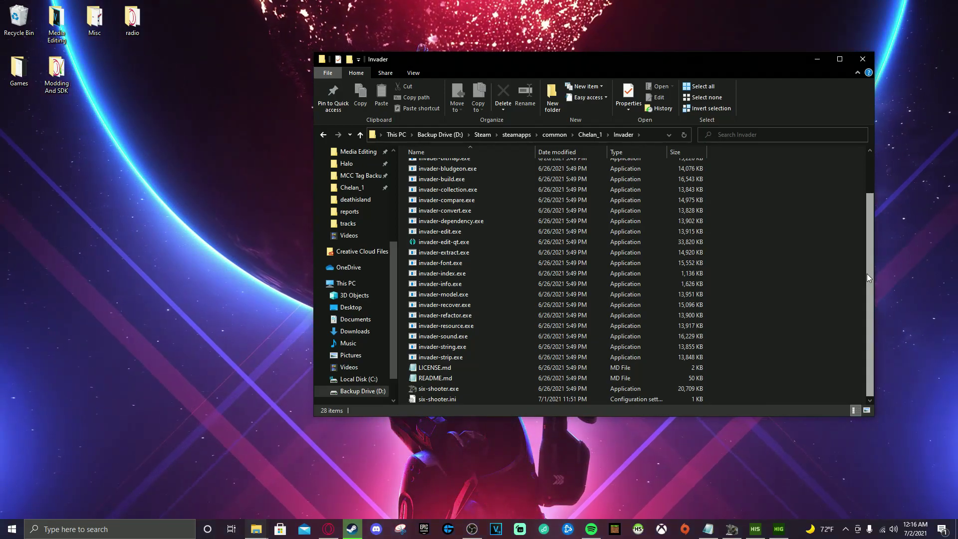
pyautogui.moveTo(868, 277); pyautogui.dragTo(466, 283)
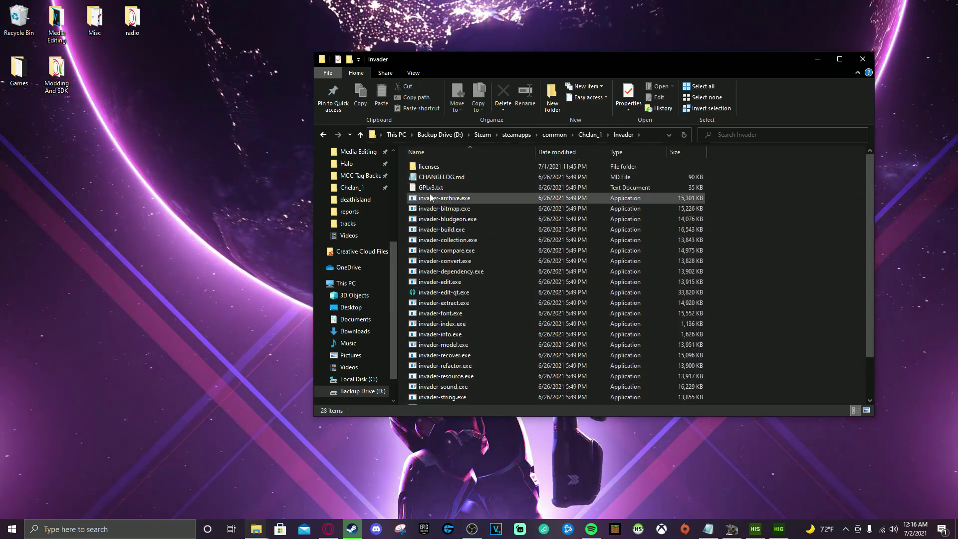
pyautogui.scroll(-2, 451, 189)
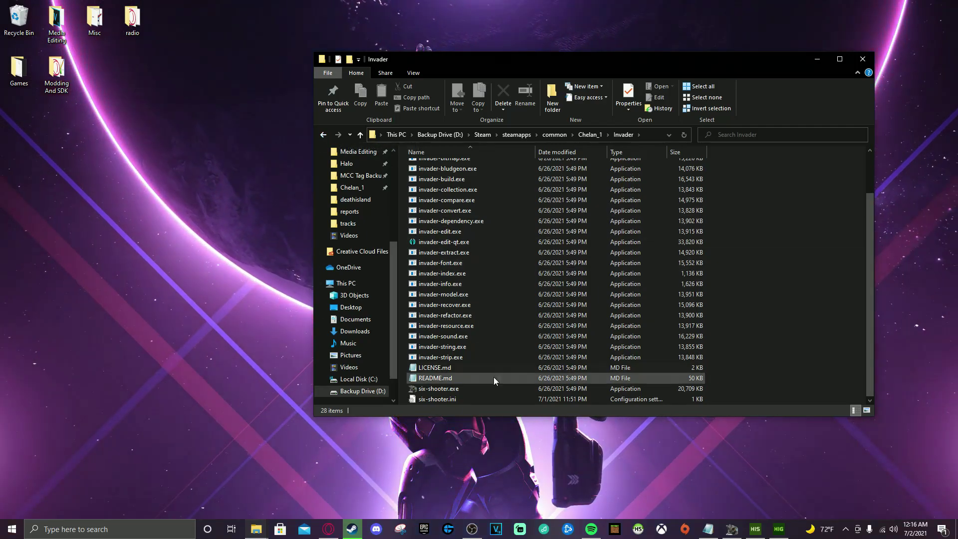
pyautogui.doubleClick(455, 390)
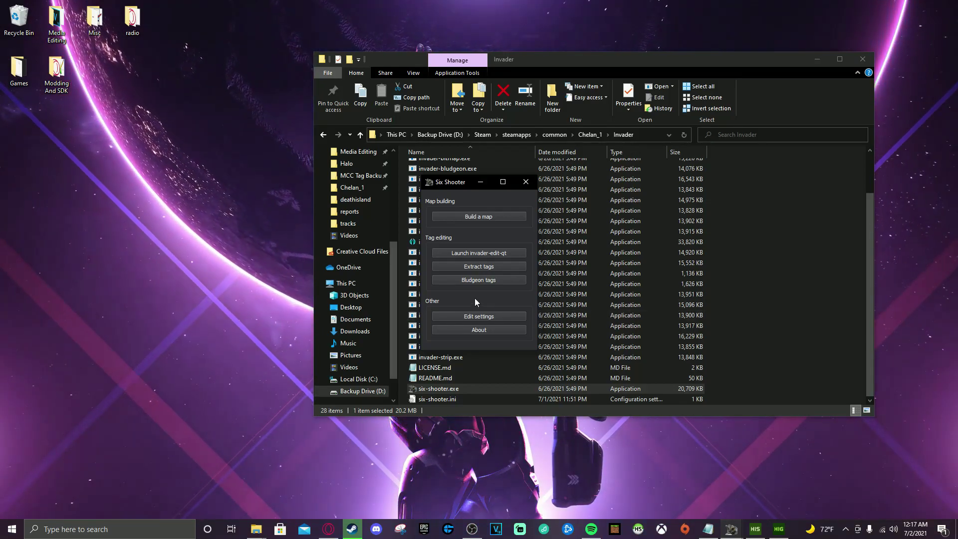
# Step: Open Six Shooter's Edit settings dialog with the Invader, maps and tags directories
pyautogui.moveTo(451, 185); pyautogui.dragTo(533, 168)
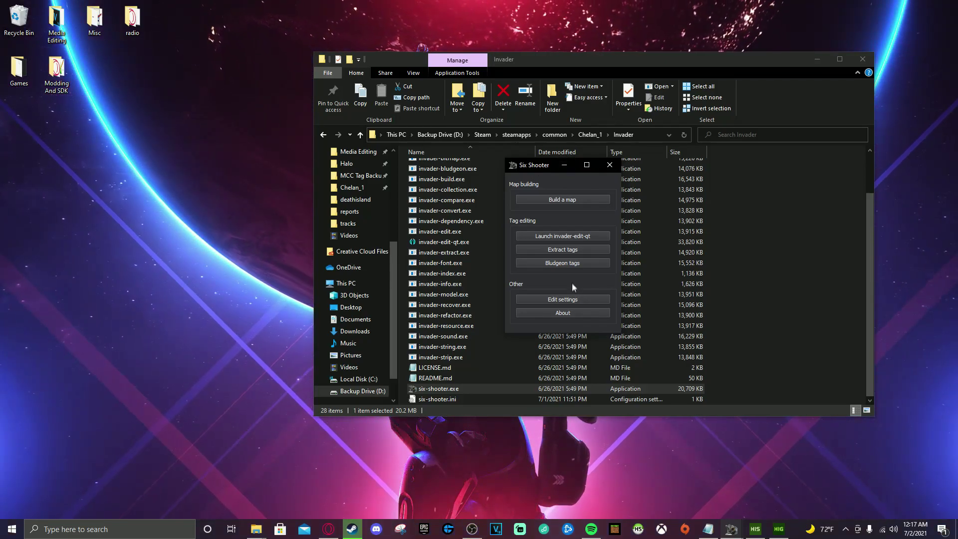
pyautogui.click(563, 299)
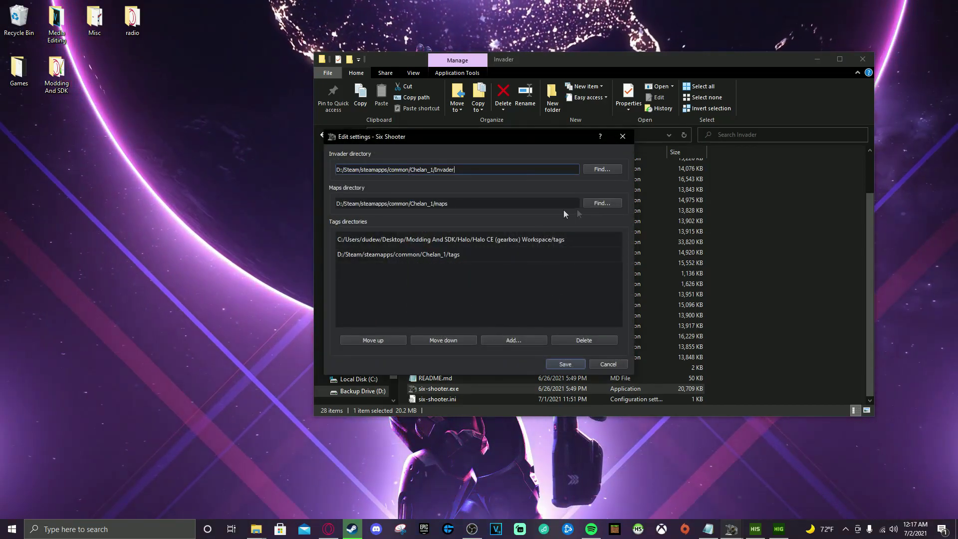
# Step: Set the Invader directory to Chelan_1/Invader and the maps directory to Chelan_1/maps
pyautogui.click(597, 169)
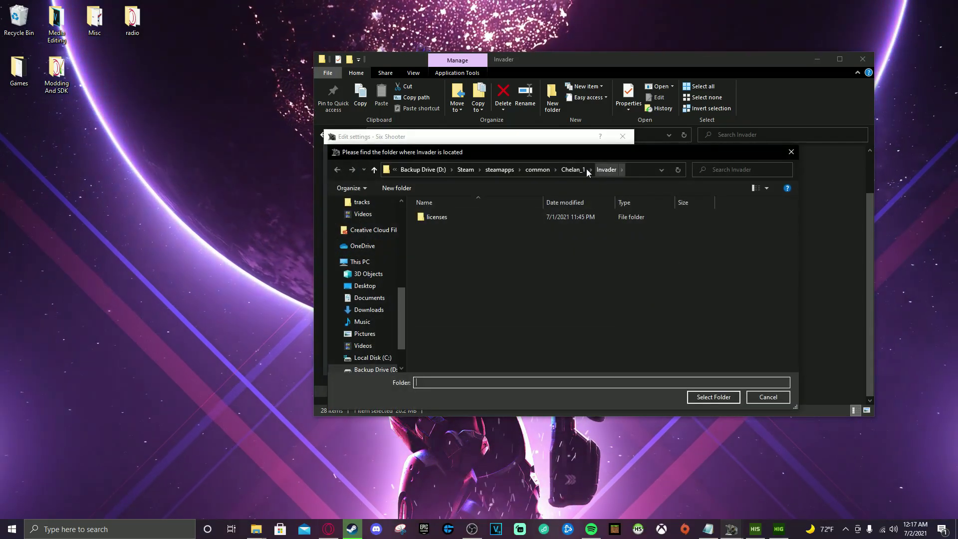
pyautogui.moveTo(514, 156); pyautogui.dragTo(602, 151)
pyautogui.click(684, 164)
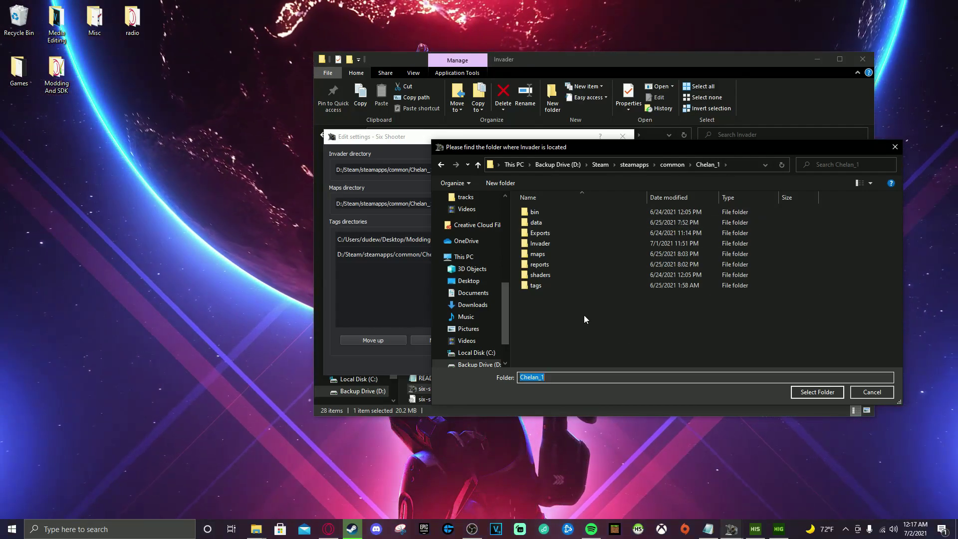
pyautogui.moveTo(542, 147); pyautogui.dragTo(592, 126)
pyautogui.click(592, 223)
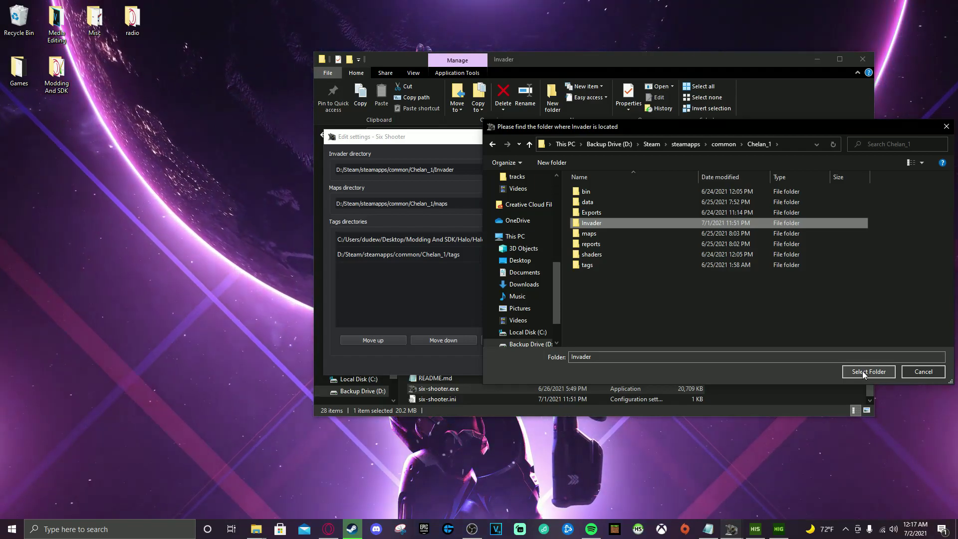
pyautogui.click(862, 371)
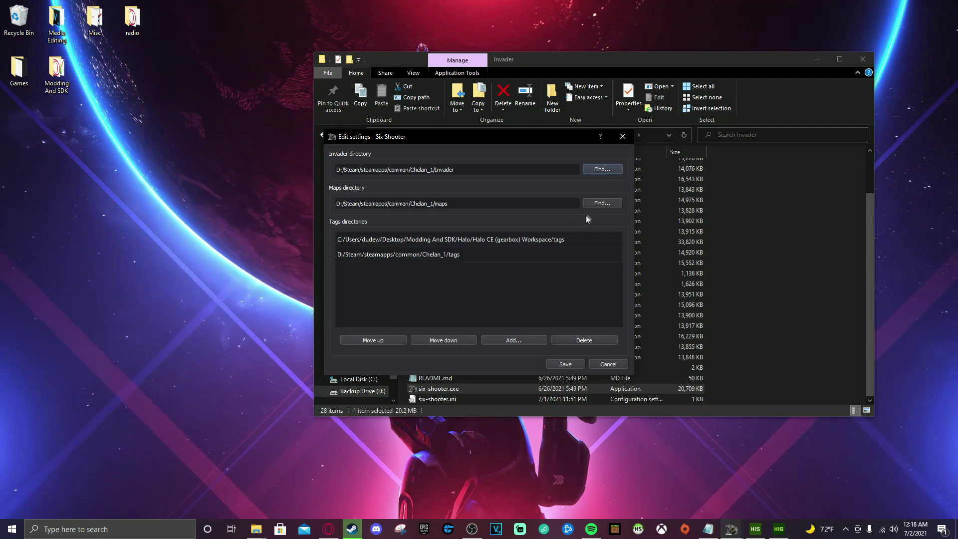
pyautogui.click(601, 203)
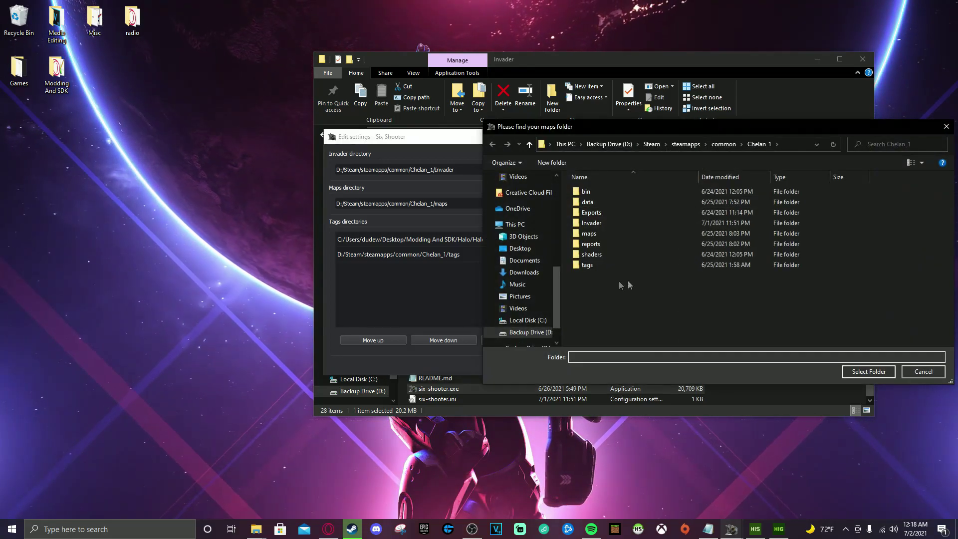
pyautogui.click(597, 234)
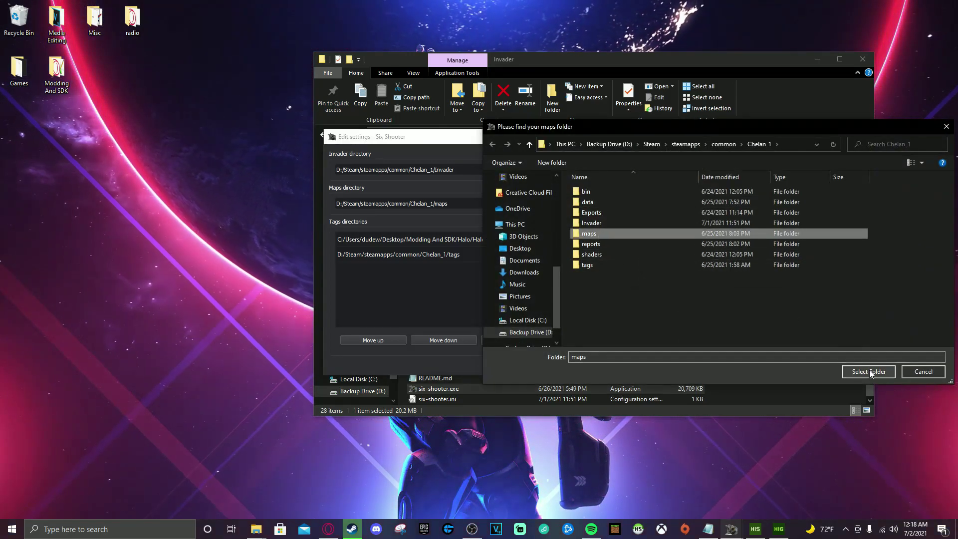
pyautogui.click(849, 371)
# Step: Add Chelan_1/tags, delete the duplicate and Halo CE Workspace tags rows, and save
pyautogui.click(510, 342)
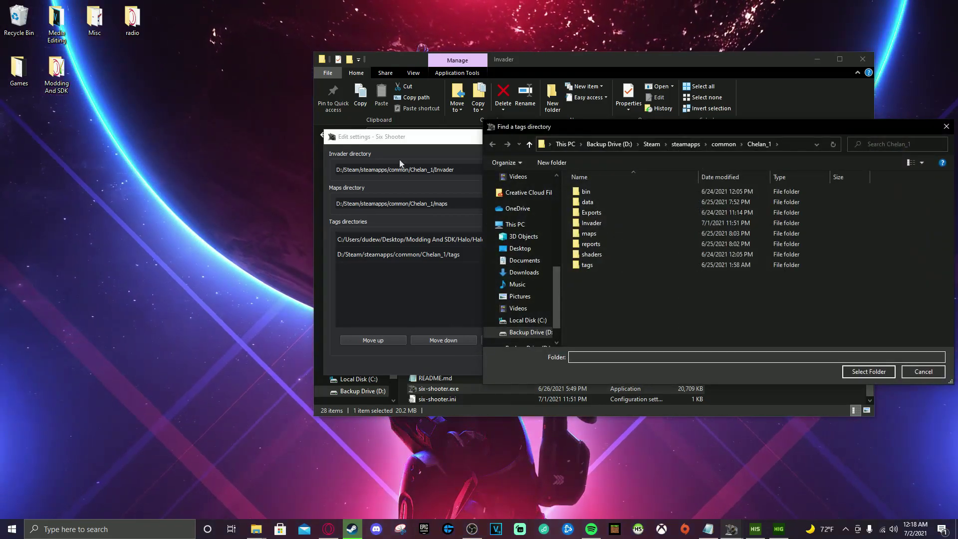
pyautogui.moveTo(495, 131)
pyautogui.mouseDown()
pyautogui.moveTo(720, 134)
pyautogui.moveTo(477, 134)
pyautogui.mouseUp()
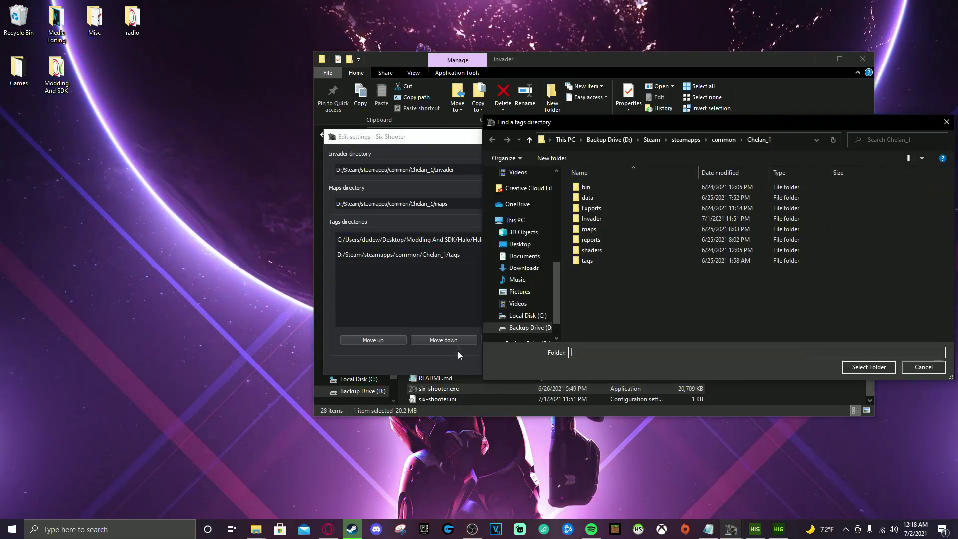
pyautogui.moveTo(621, 124); pyautogui.dragTo(819, 107)
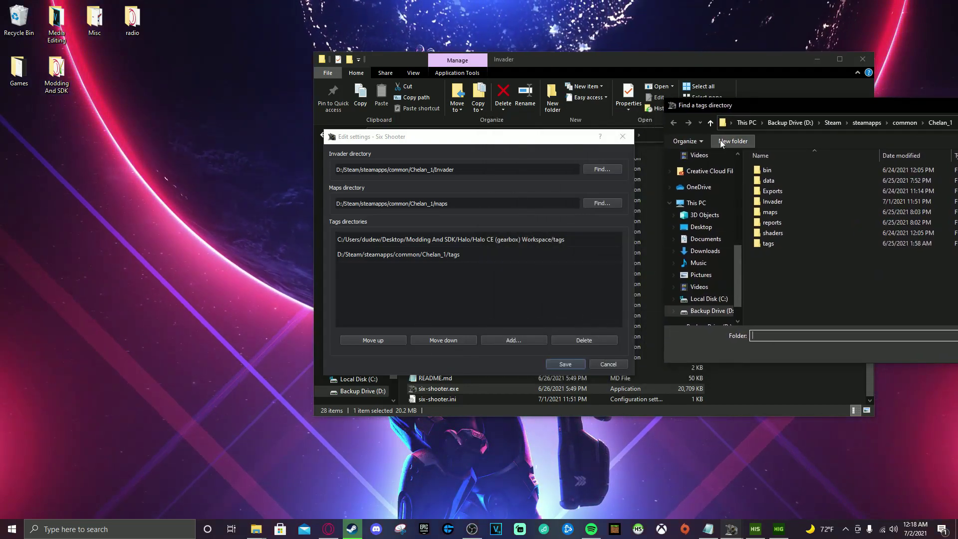
pyautogui.moveTo(932, 106); pyautogui.dragTo(687, 113)
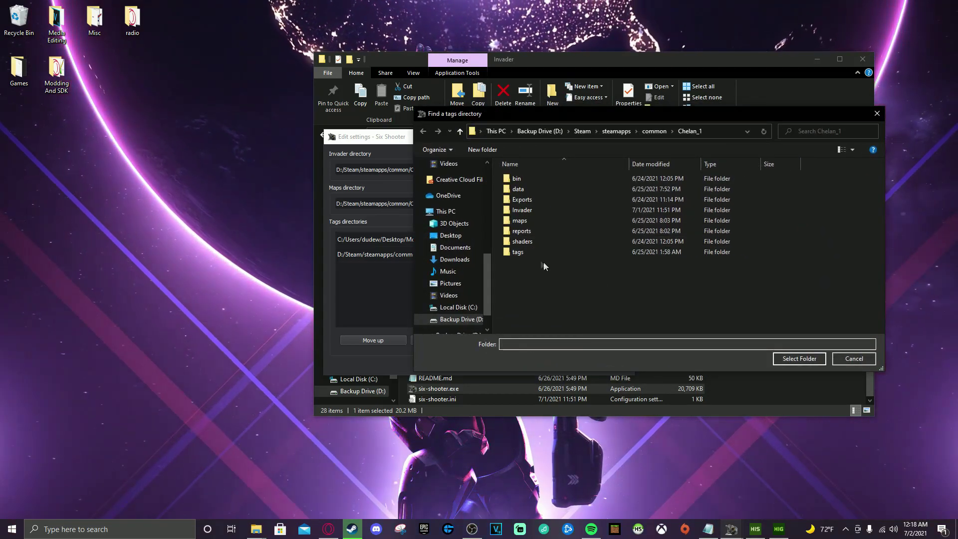
pyautogui.click(517, 251)
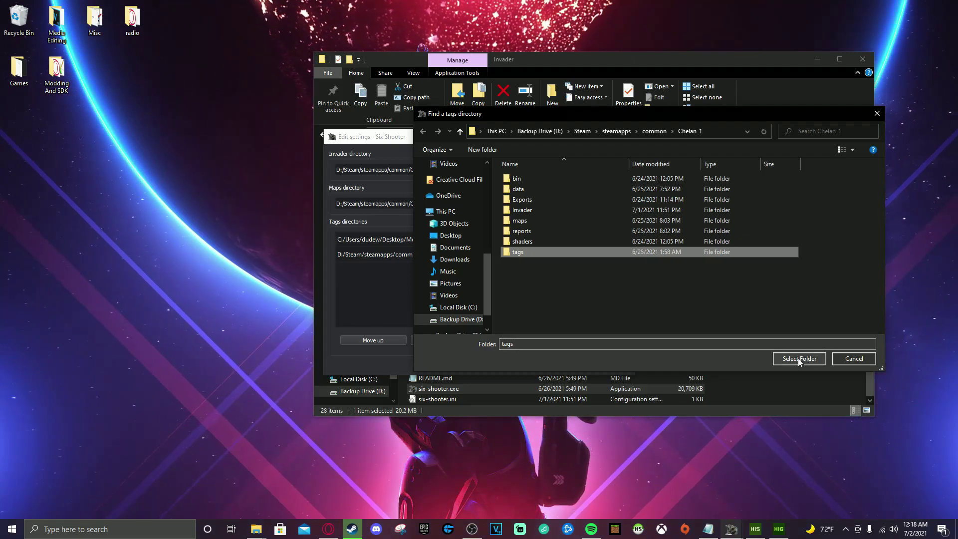
pyautogui.click(799, 359)
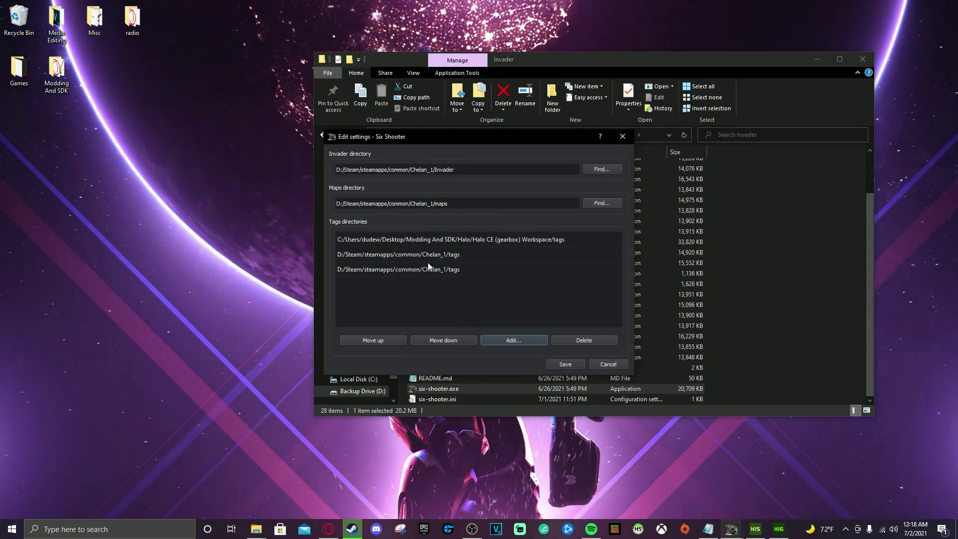
pyautogui.click(442, 271)
pyautogui.click(583, 340)
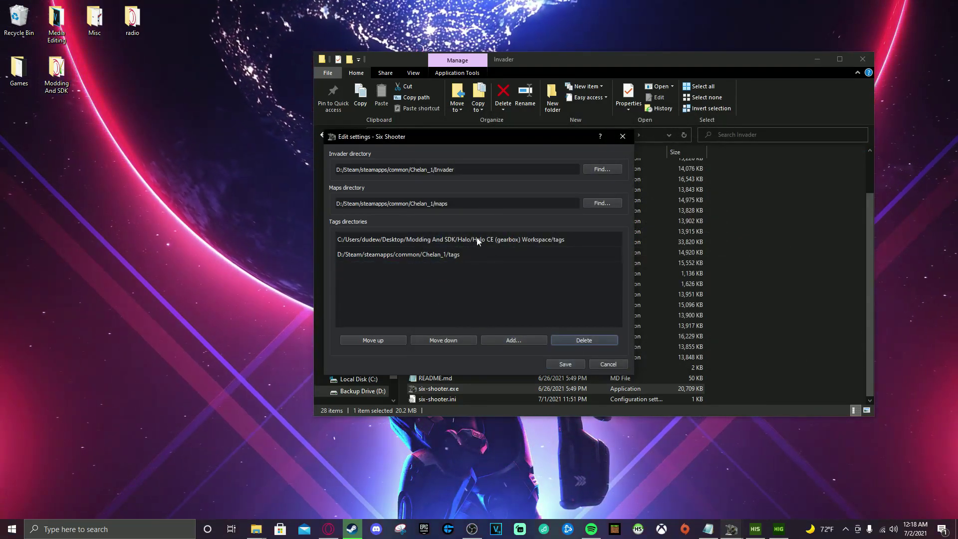
pyautogui.click(474, 240)
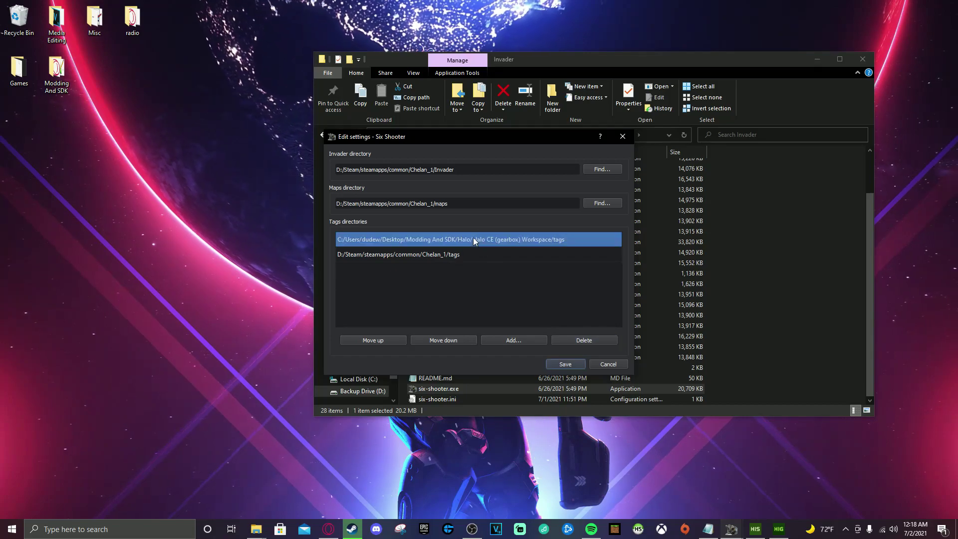
pyautogui.click(584, 341)
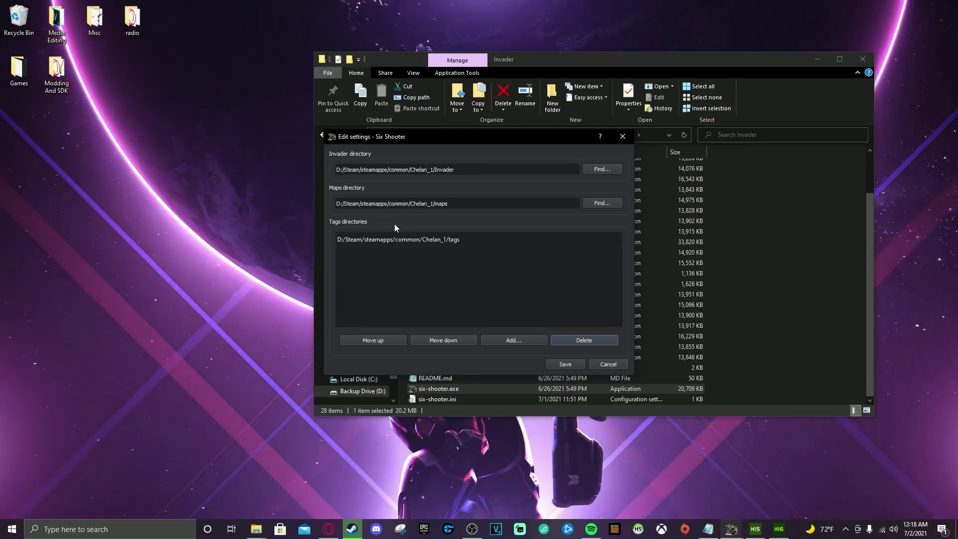
pyautogui.click(564, 365)
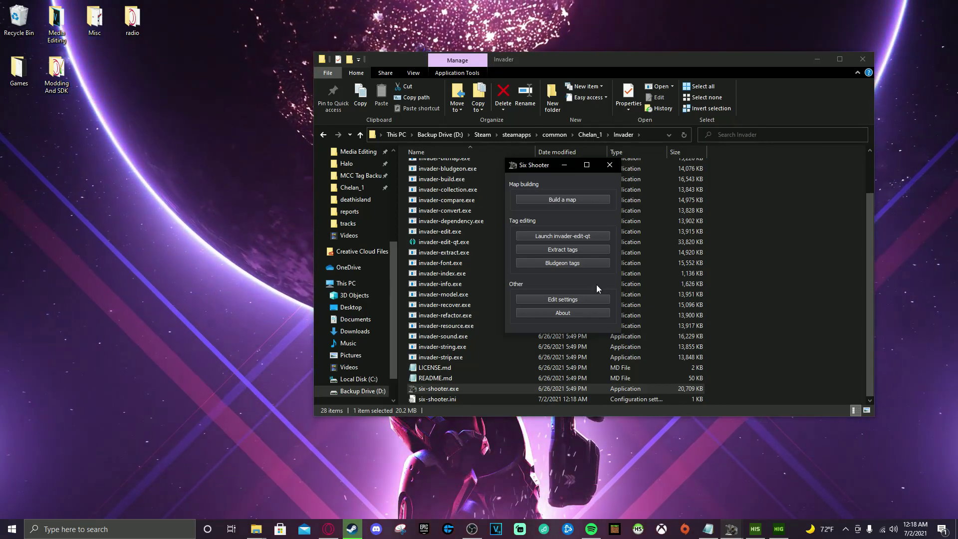
# Step: Switch to Opera GX showing the Halo Maps Wasp Tags page for waspfinal.zip
pyautogui.click(473, 533)
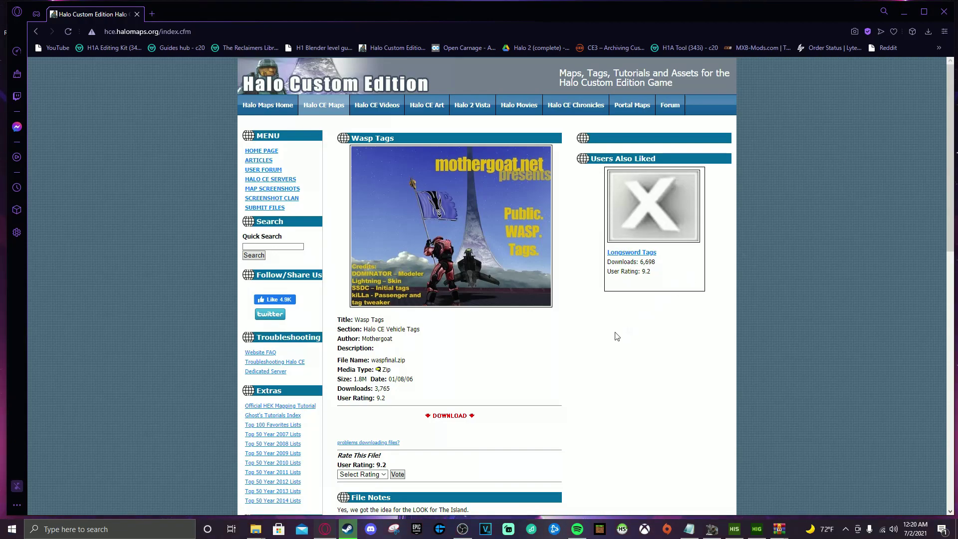
# Step: Read through the Wasp Tags File Notes, then start the waspfinal.zip download
pyautogui.scroll(-1, 606, 341)
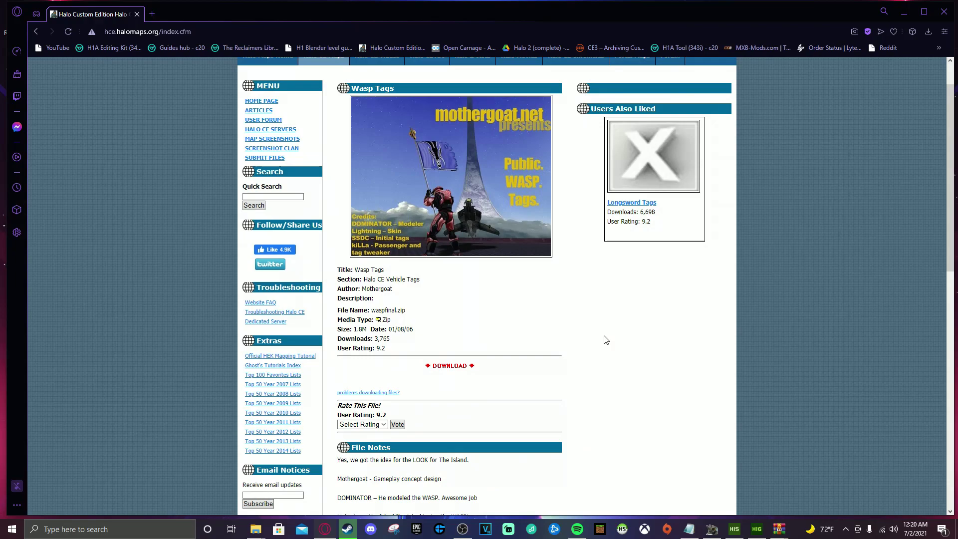
pyautogui.scroll(-4, 606, 340)
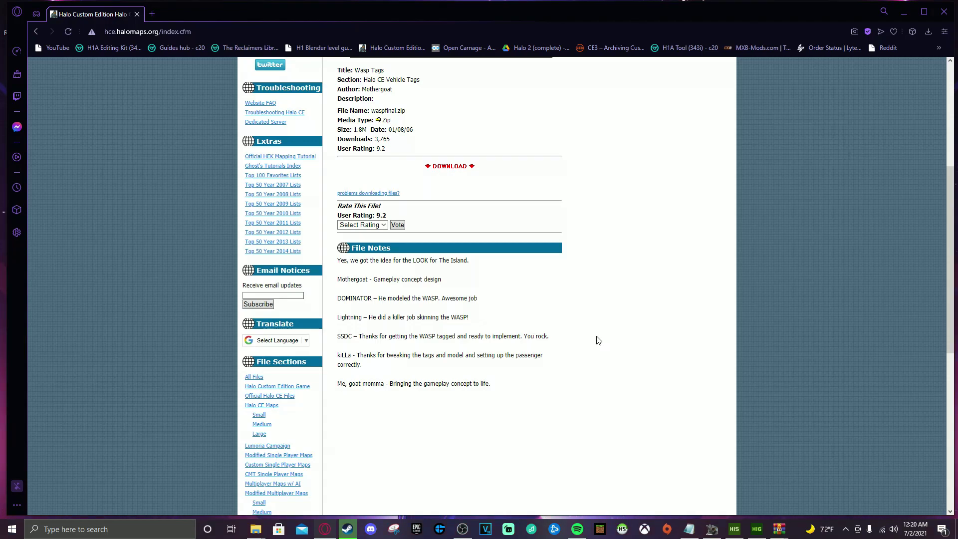
pyautogui.scroll(5, 599, 340)
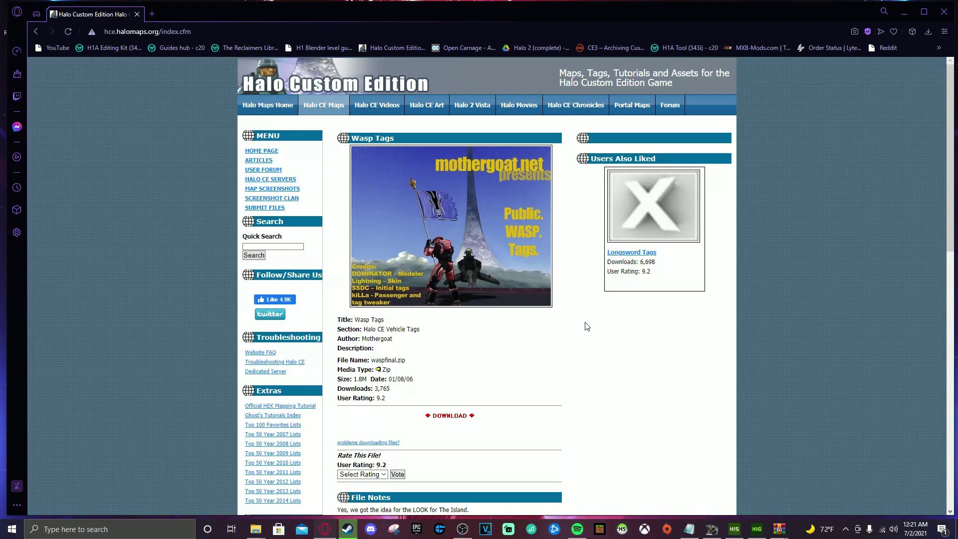
pyautogui.scroll(-12, 510, 346)
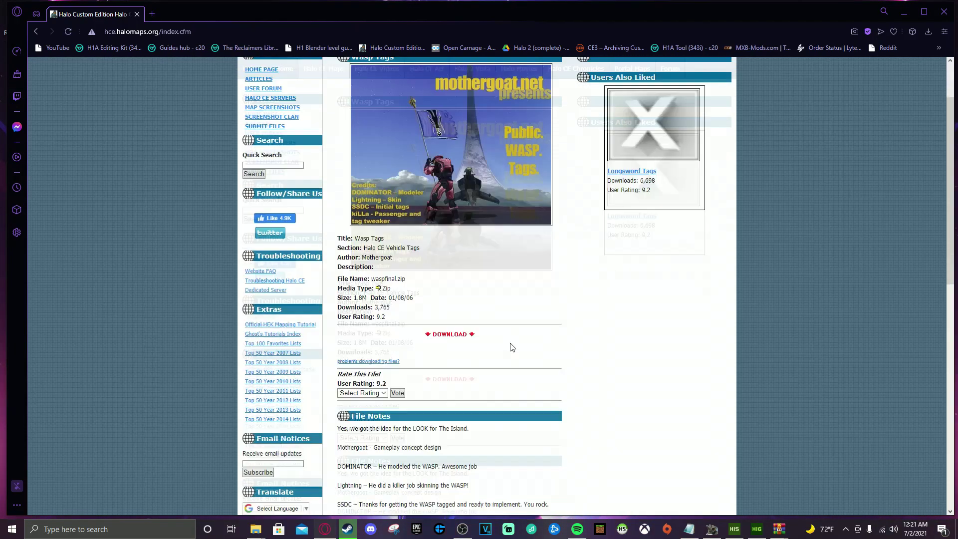
pyautogui.click(109, 47)
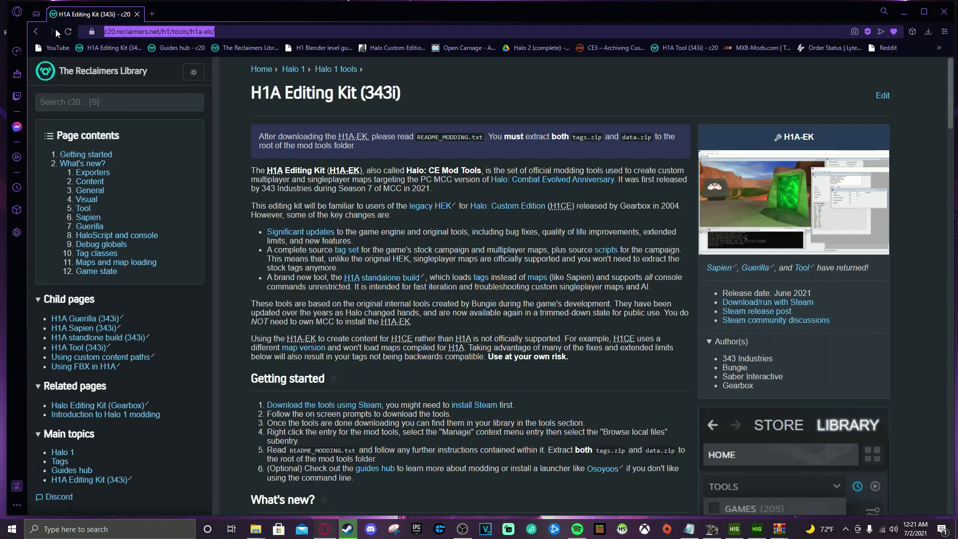
pyautogui.click(36, 32)
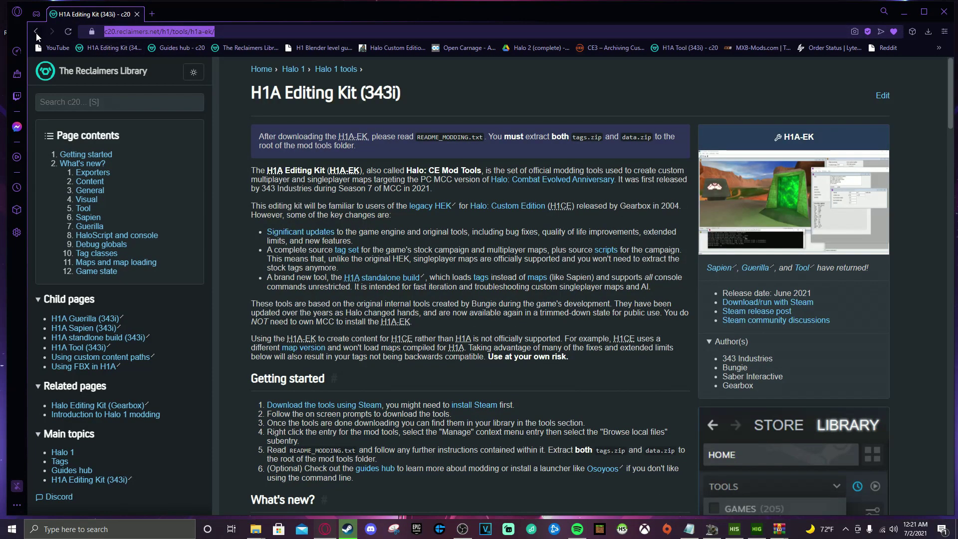
pyautogui.scroll(5, 421, 167)
pyautogui.scroll(6, 450, 221)
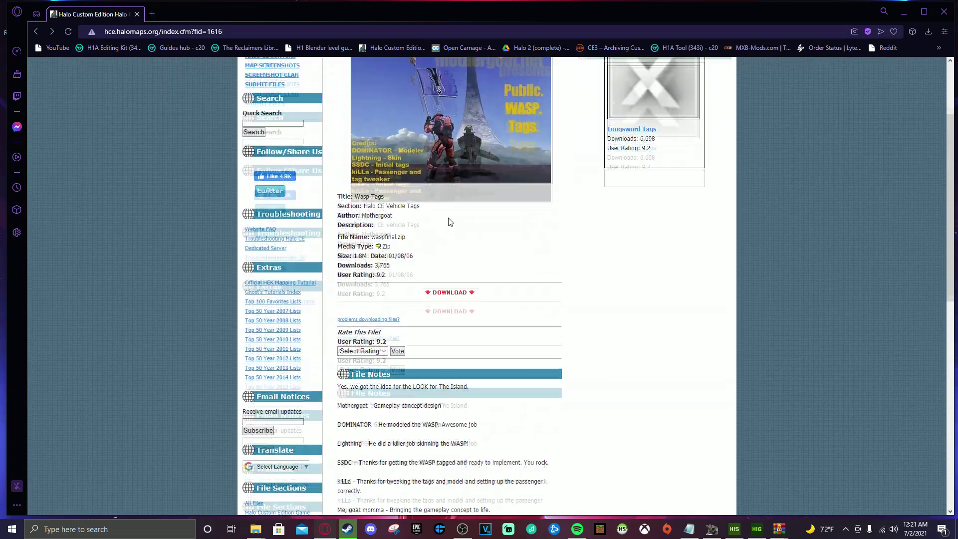
pyautogui.click(235, 32)
pyautogui.click(563, 365)
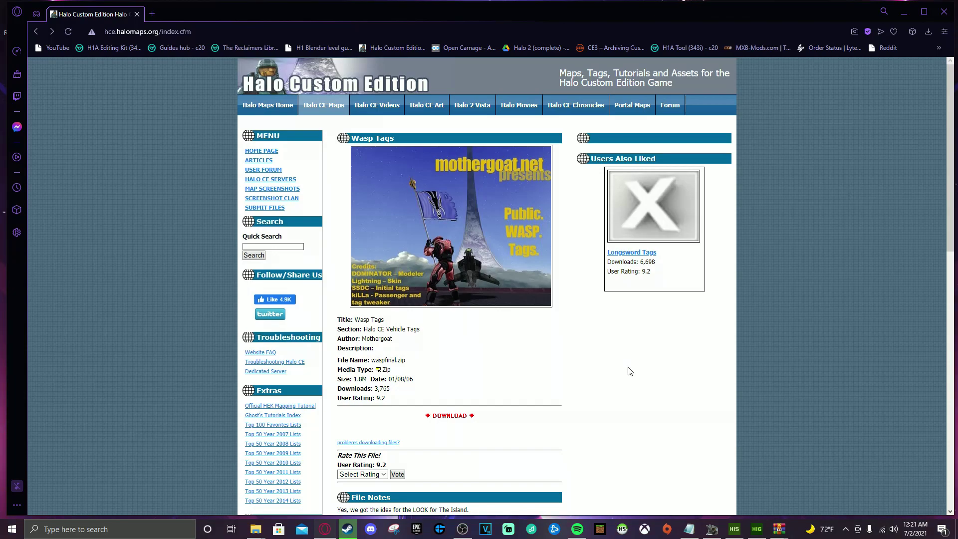
pyautogui.click(442, 416)
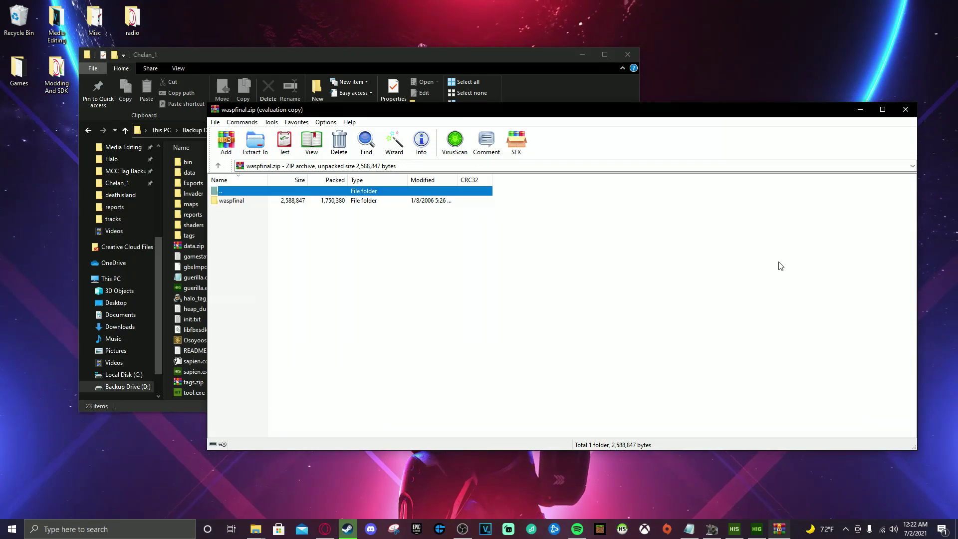
# Step: Copy the waspfinal wasp folder into Chelan_1's tags\vehicles, replacing the 19 existing files
pyautogui.moveTo(298, 113); pyautogui.dragTo(430, 112)
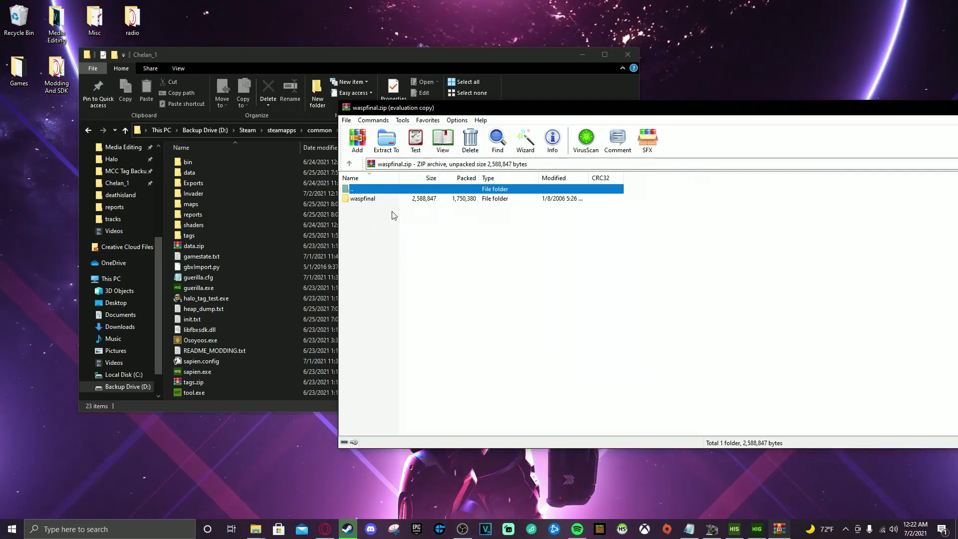
pyautogui.doubleClick(363, 200)
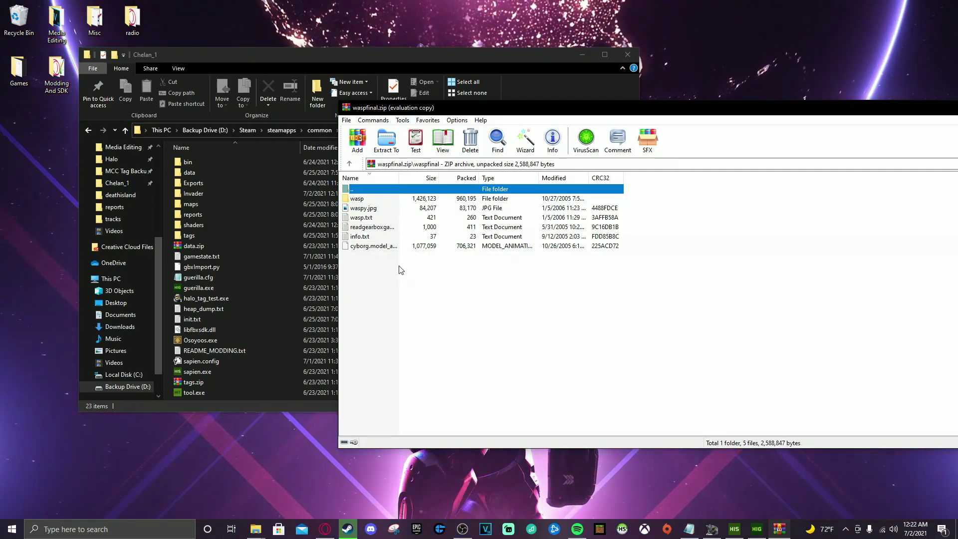
pyautogui.doubleClick(196, 235)
pyautogui.click(202, 332)
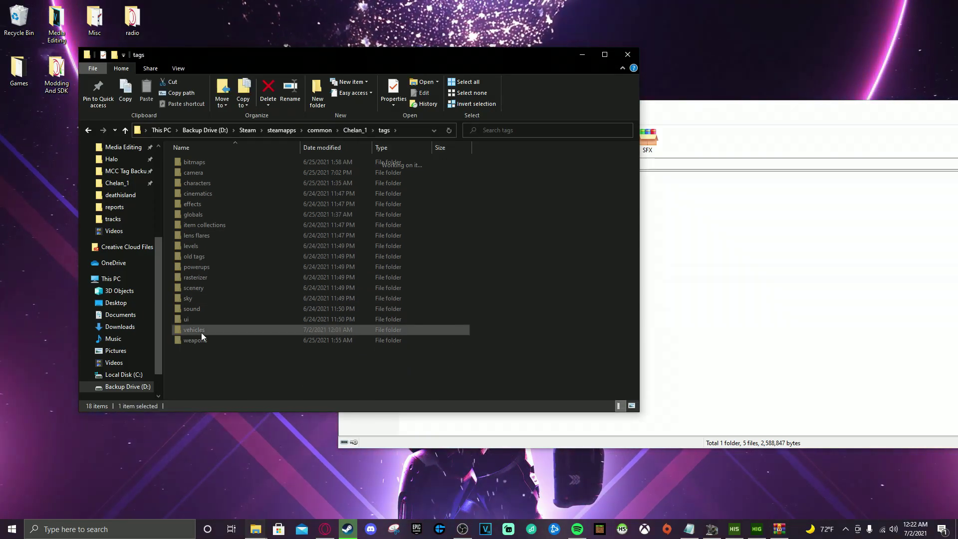
pyautogui.doubleClick(201, 330)
pyautogui.click(717, 298)
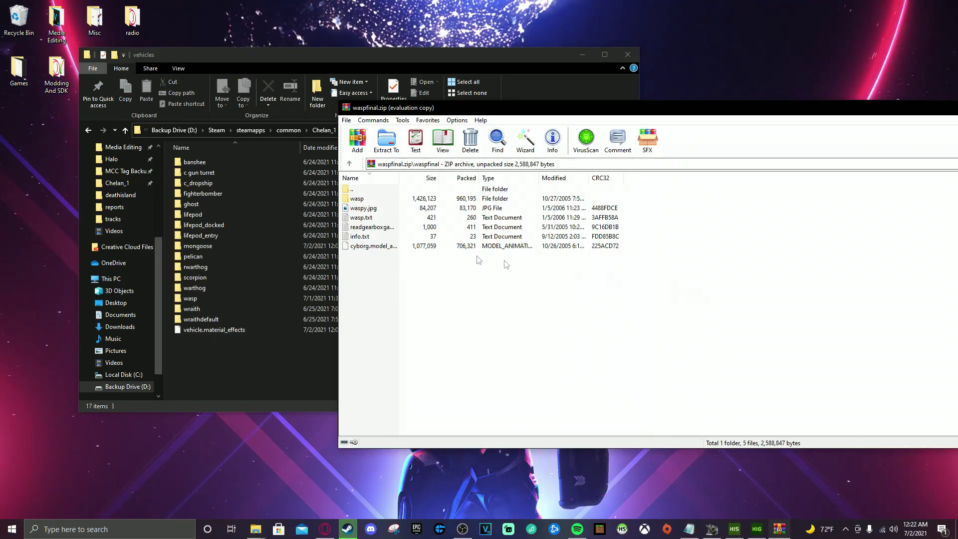
pyautogui.click(359, 199)
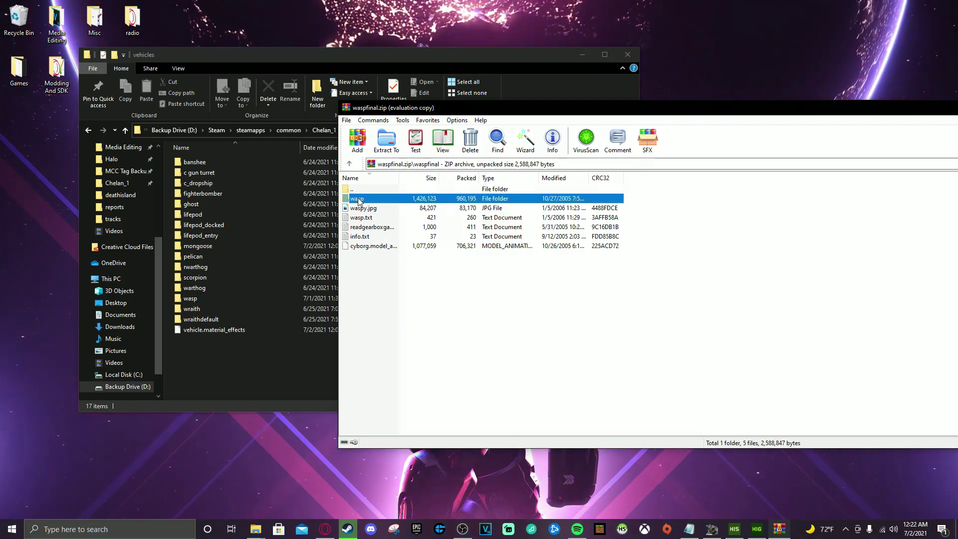
pyautogui.moveTo(359, 200); pyautogui.dragTo(226, 367)
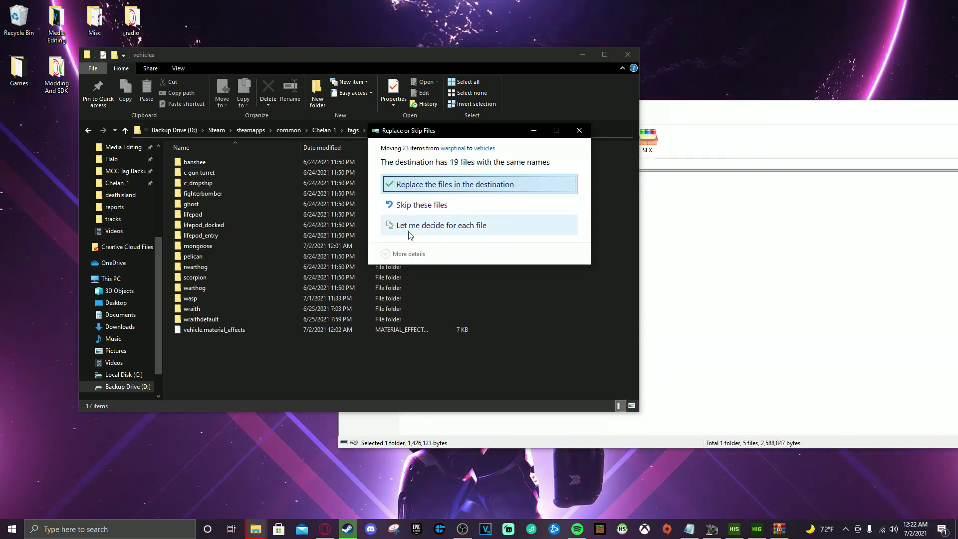
pyautogui.click(450, 184)
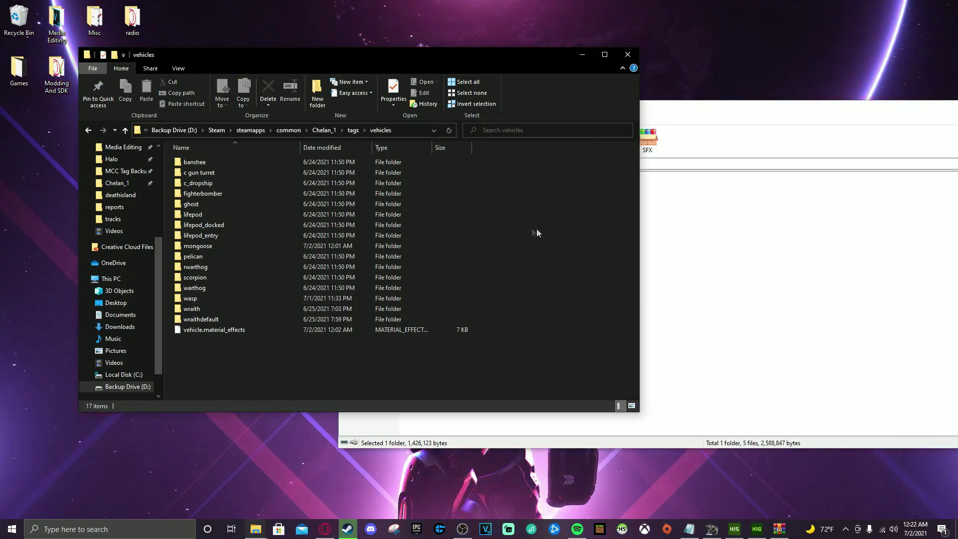
pyautogui.click(353, 131)
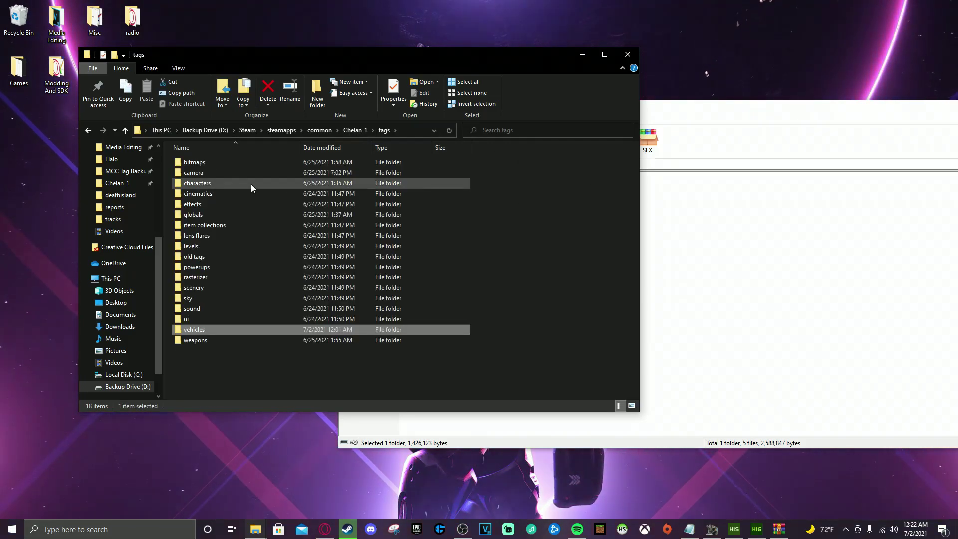
# Step: Extract cyborg.model_animations to the desktop, rename it cyborgwasp, and copy it into tags\characters\cyborg
pyautogui.doubleClick(220, 183)
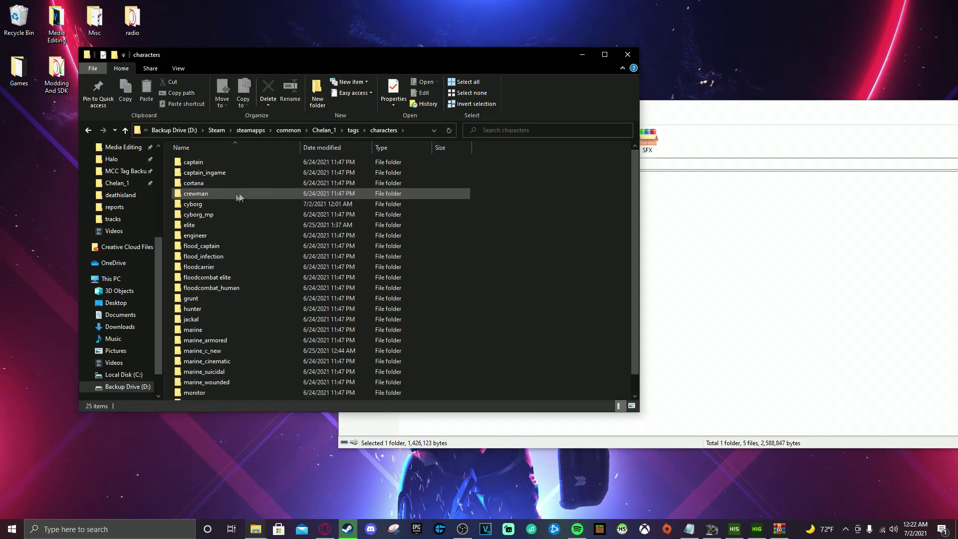
pyautogui.doubleClick(202, 204)
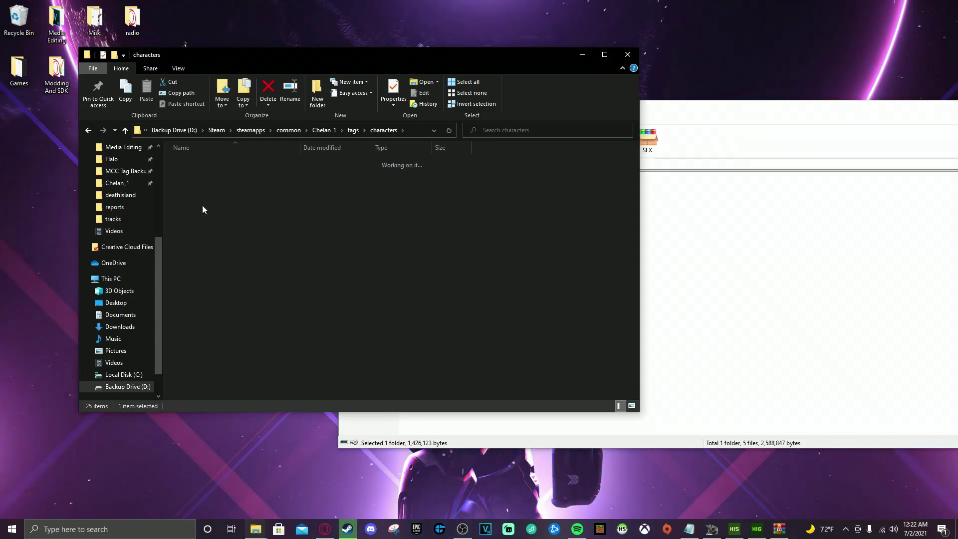
pyautogui.click(749, 253)
pyautogui.moveTo(359, 248); pyautogui.dragTo(160, 435)
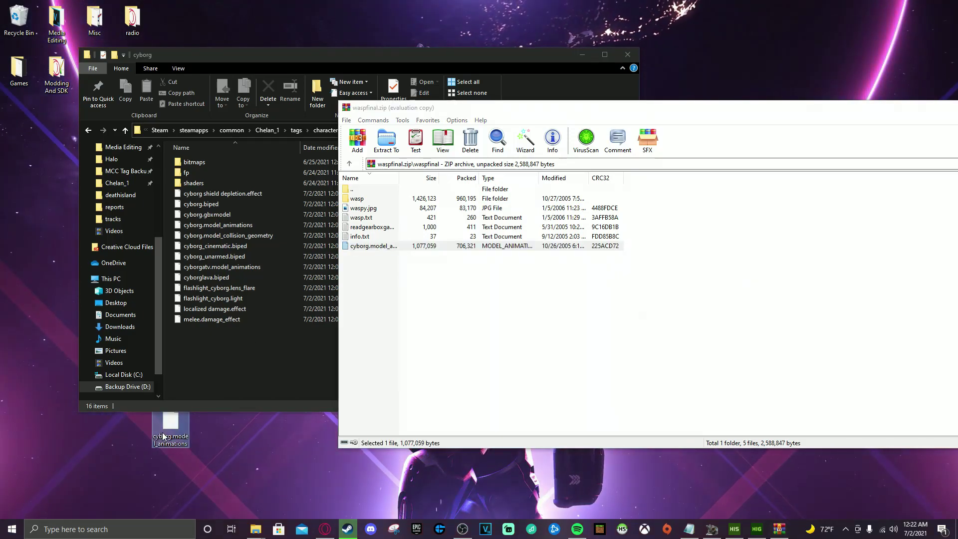
pyautogui.rightClick(172, 431)
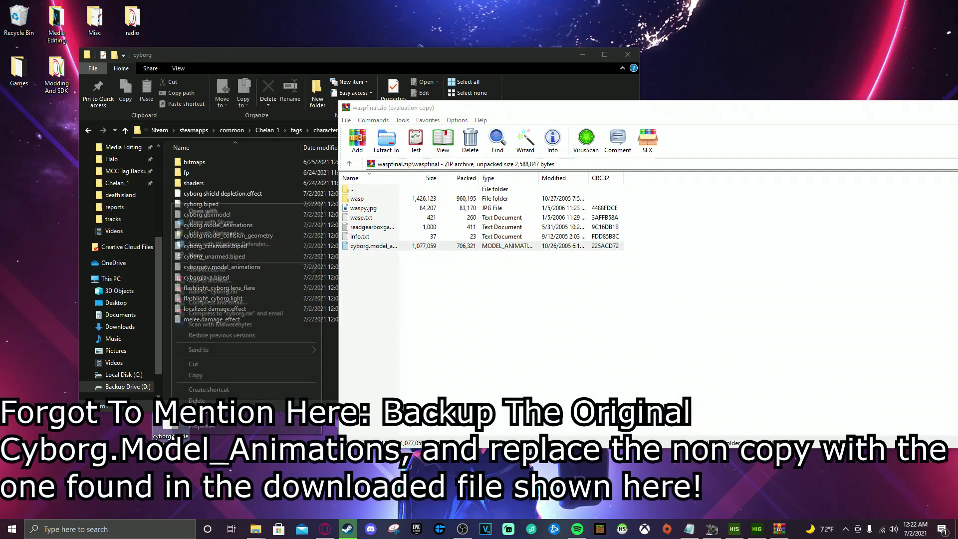
pyautogui.click(199, 414)
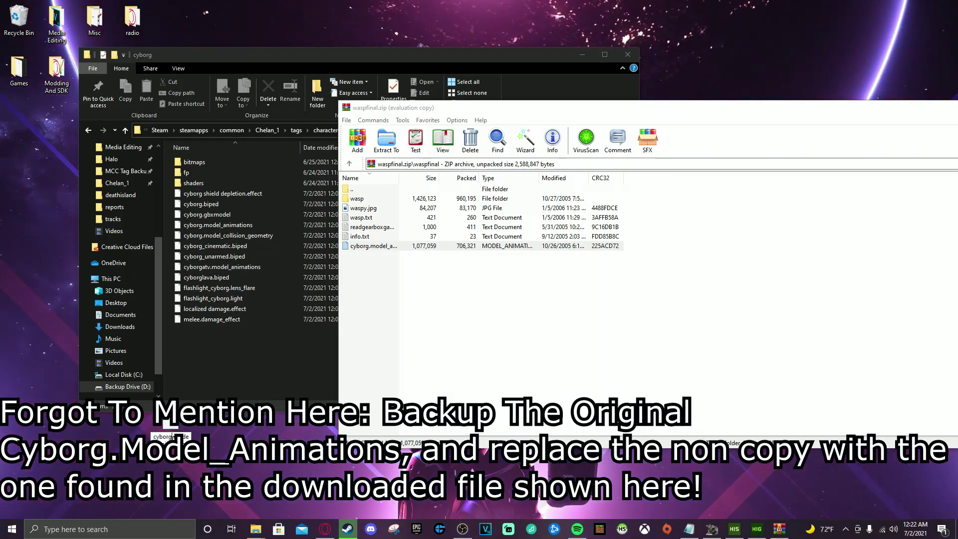
pyautogui.moveTo(172, 434); pyautogui.dragTo(233, 358)
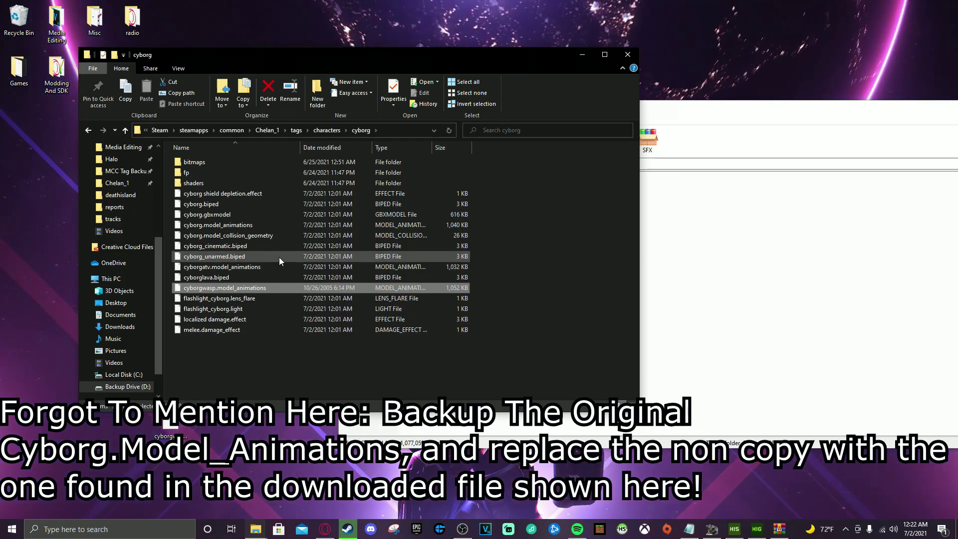
# Step: Delete cyborgatv.model_animations, recycle the desktop copy, and close the wasp archive
pyautogui.click(493, 257)
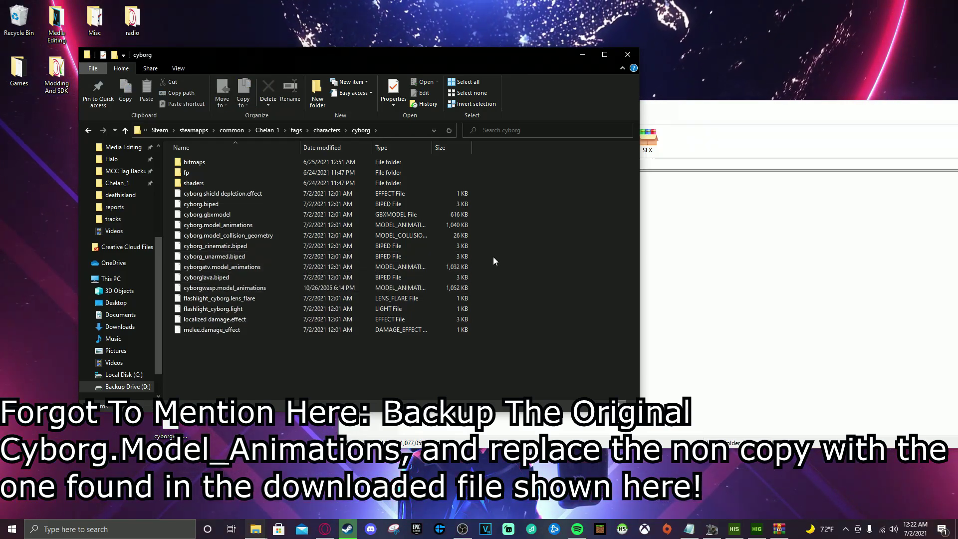
pyautogui.click(208, 267)
pyautogui.press('Delete')
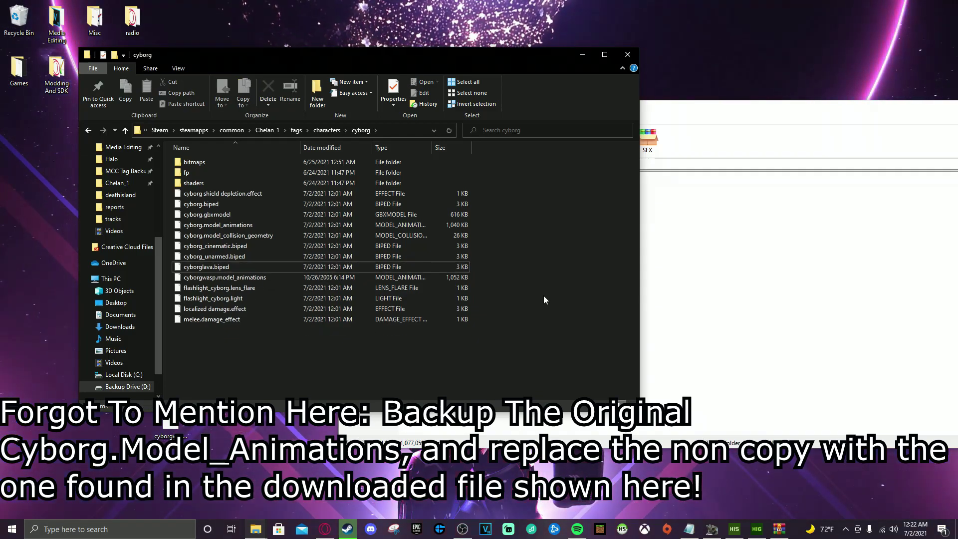
pyautogui.moveTo(170, 427); pyautogui.dragTo(22, 23)
pyautogui.click(308, 361)
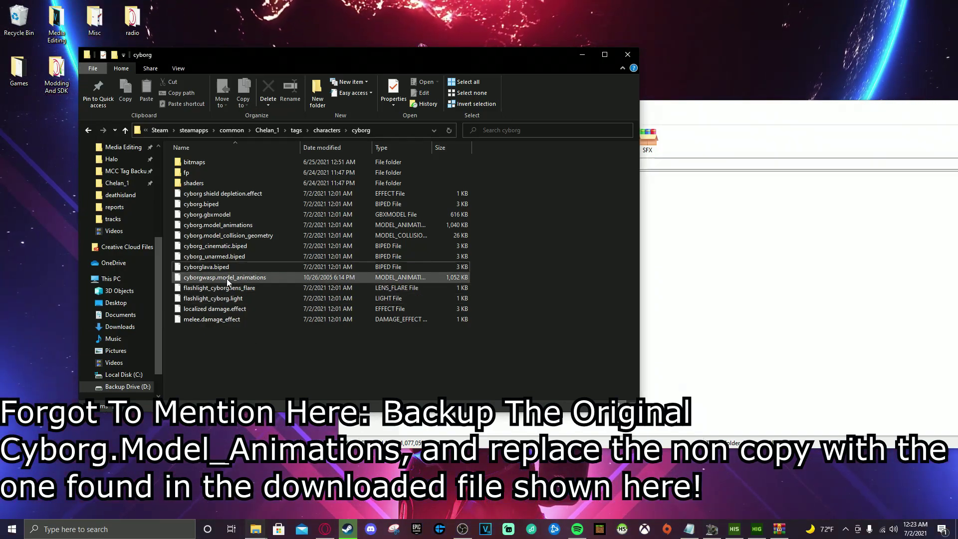
pyautogui.click(707, 269)
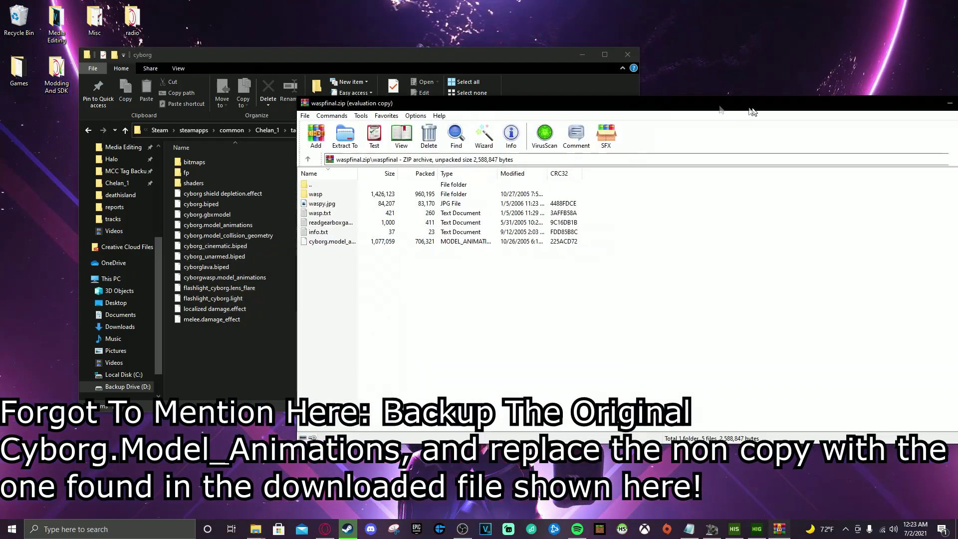
pyautogui.moveTo(858, 107); pyautogui.dragTo(546, 101)
pyautogui.click(726, 102)
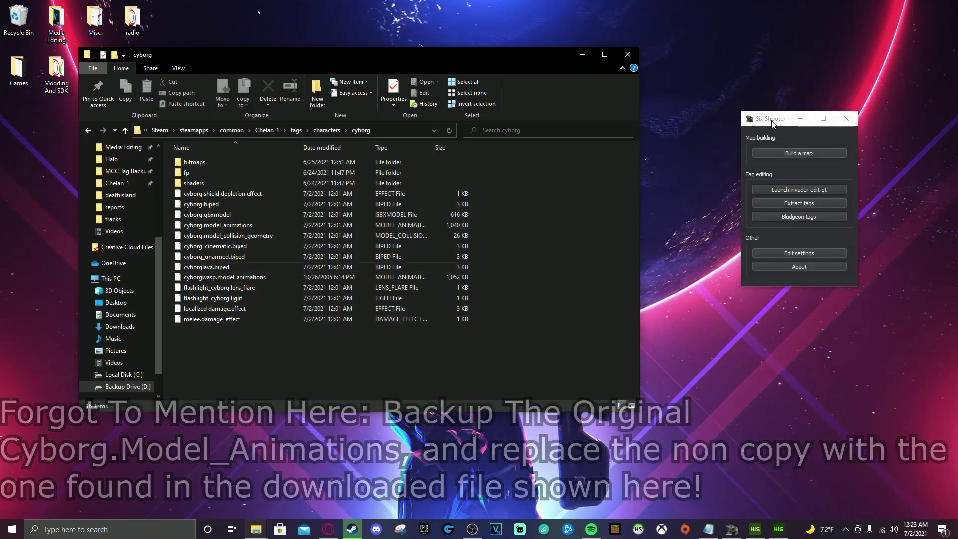
# Step: Switch to Six Shooter to reach its Bludgeon tags tool
pyautogui.click(772, 120)
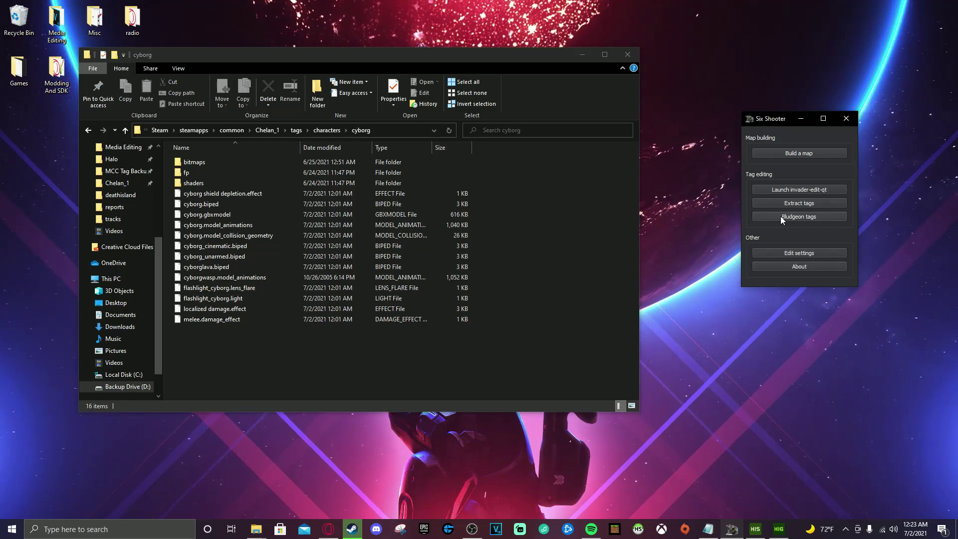
# Step: Run the tag bludgeoner on the Chelan_1 tags folder at Clean up level, then close Six Shooter
pyautogui.click(781, 218)
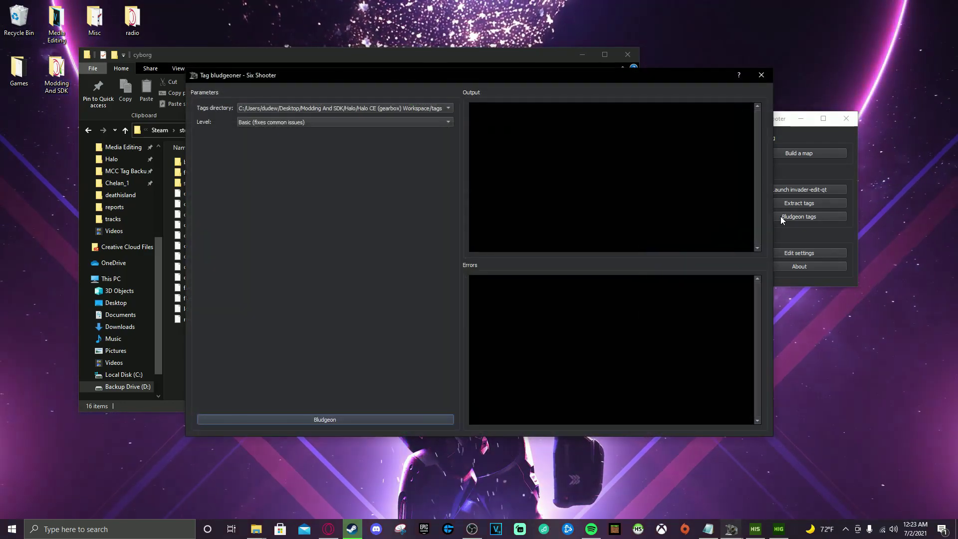
pyautogui.moveTo(432, 77); pyautogui.dragTo(493, 76)
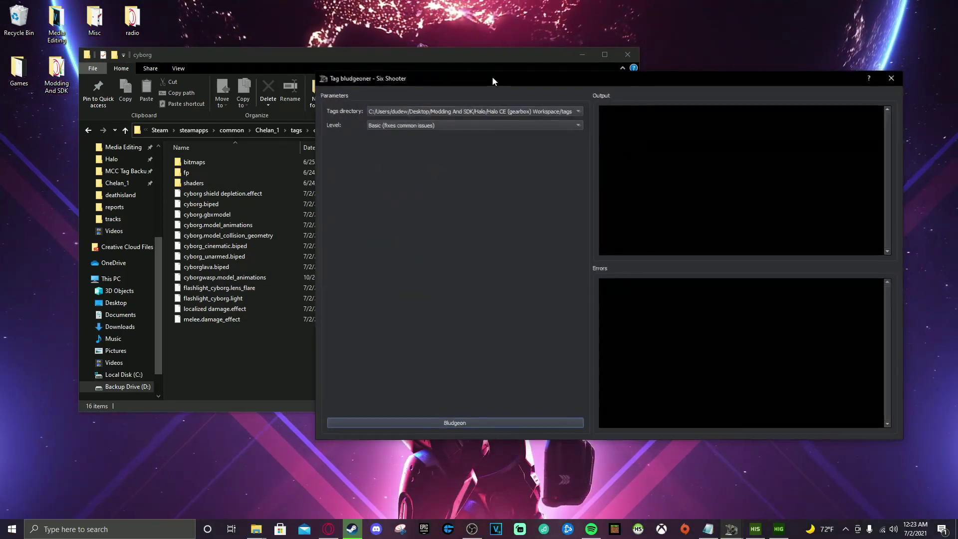
pyautogui.click(427, 112)
pyautogui.click(419, 101)
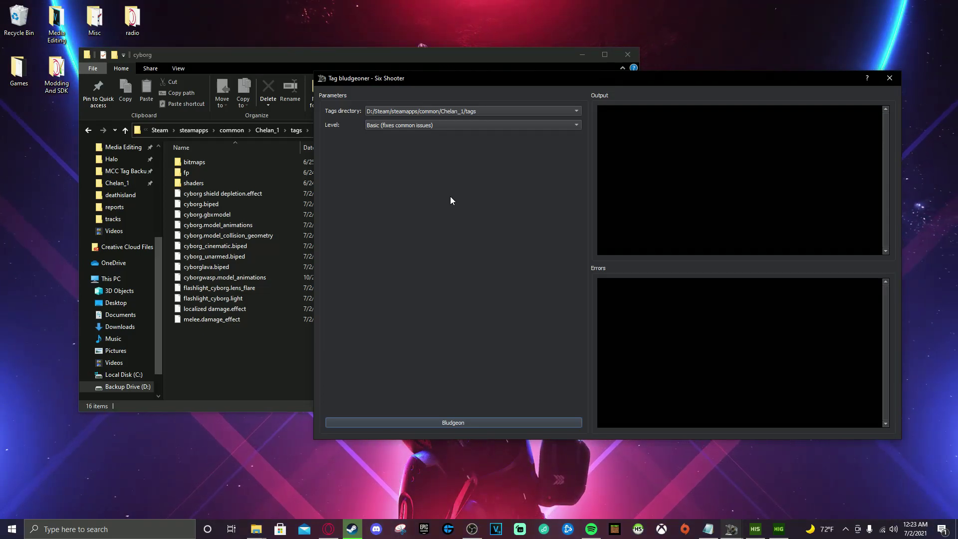
pyautogui.click(383, 127)
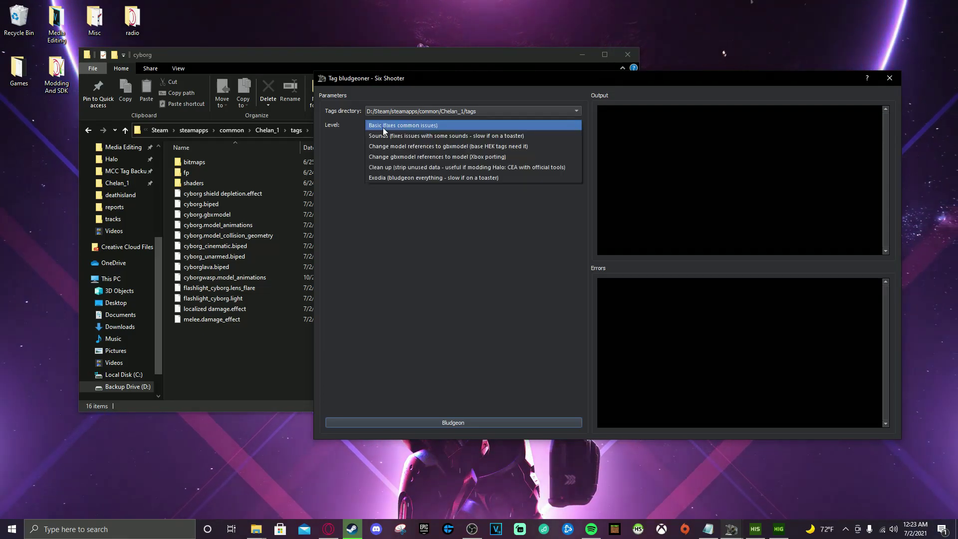
pyautogui.click(524, 168)
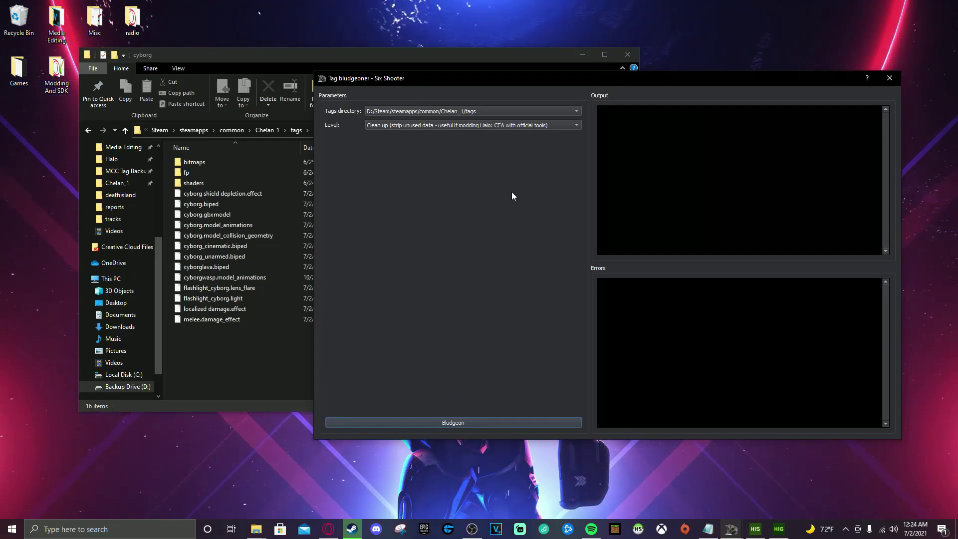
pyautogui.click(890, 78)
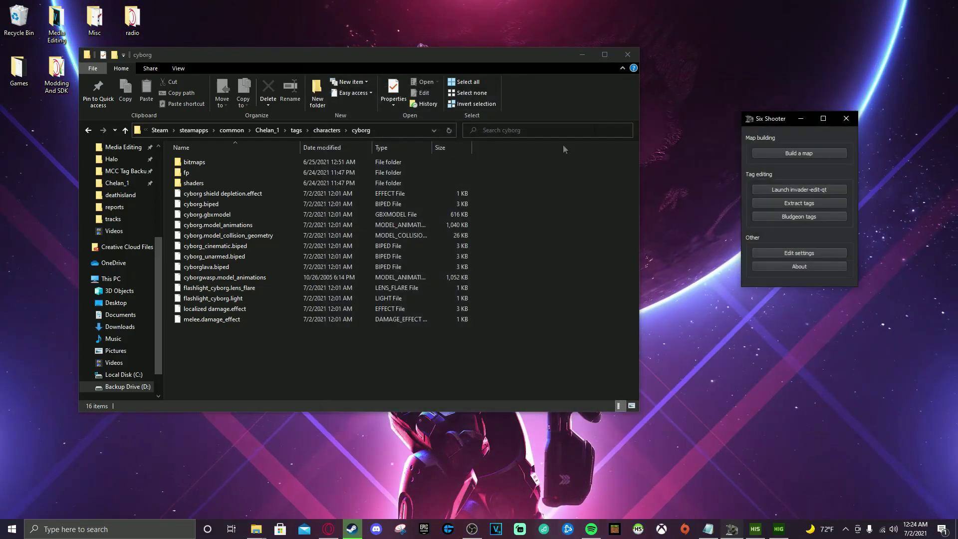
pyautogui.click(849, 119)
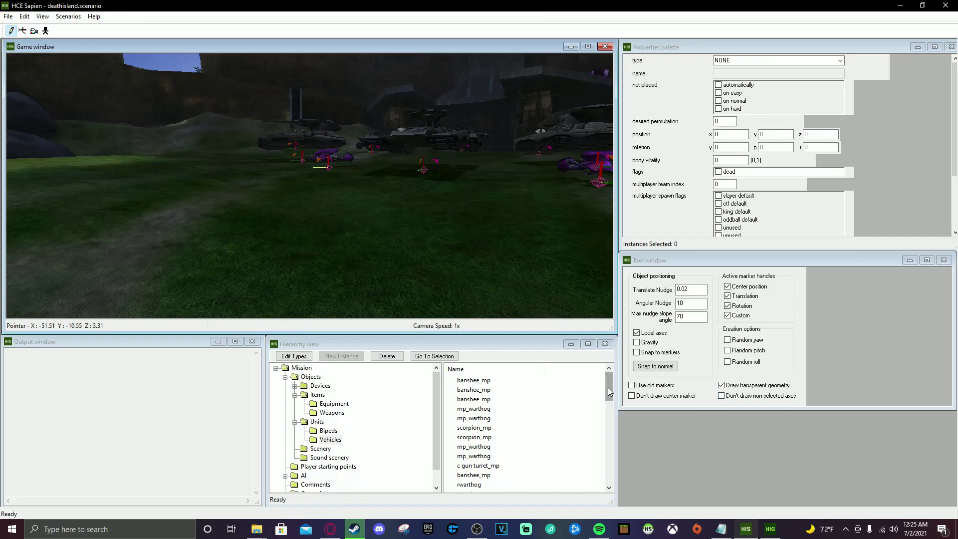
# Step: Fly the Sapien camera across Death Island to the vehicle base near the rock arch
pyautogui.moveTo(335, 260); pyautogui.dragTo(279, 241, button='middle')
pyautogui.scroll(5, 254, 232)
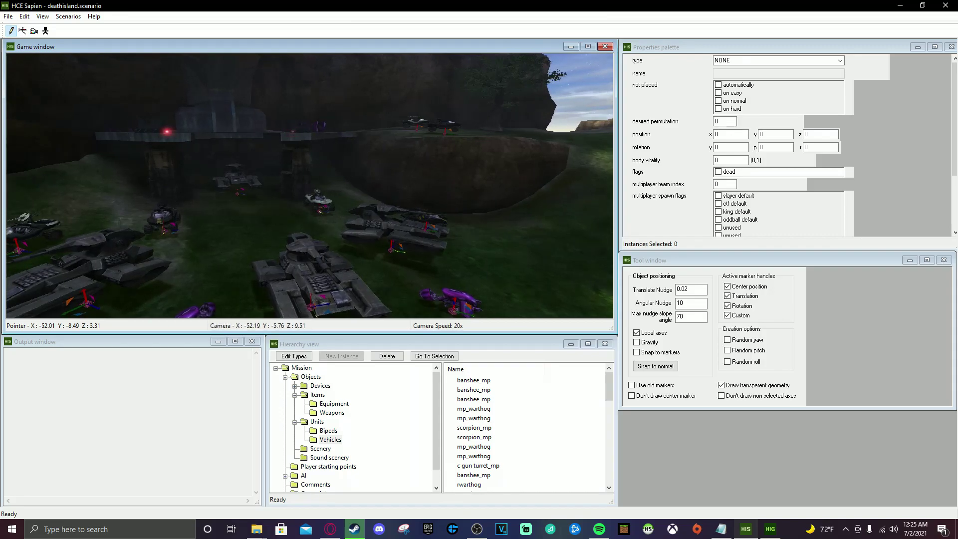
pyautogui.moveTo(280, 240); pyautogui.dragTo(337, 264, button='middle')
pyautogui.press('w')
pyautogui.press('w')
pyautogui.press('w')
pyautogui.press('w')
pyautogui.press('w')
pyautogui.press('w')
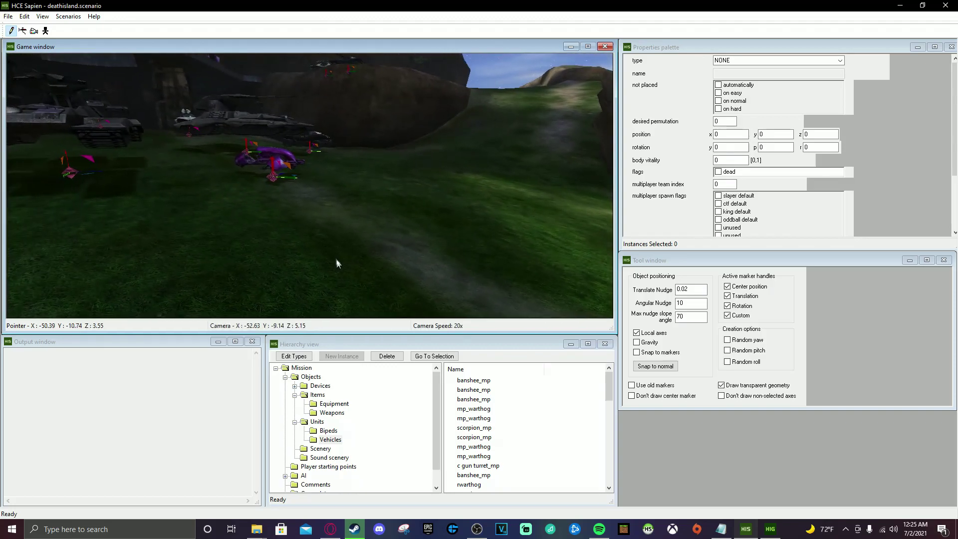
# Step: Expand the Objects hierarchy to list Death Island's placed vehicles
pyautogui.click(286, 378)
pyautogui.click(285, 378)
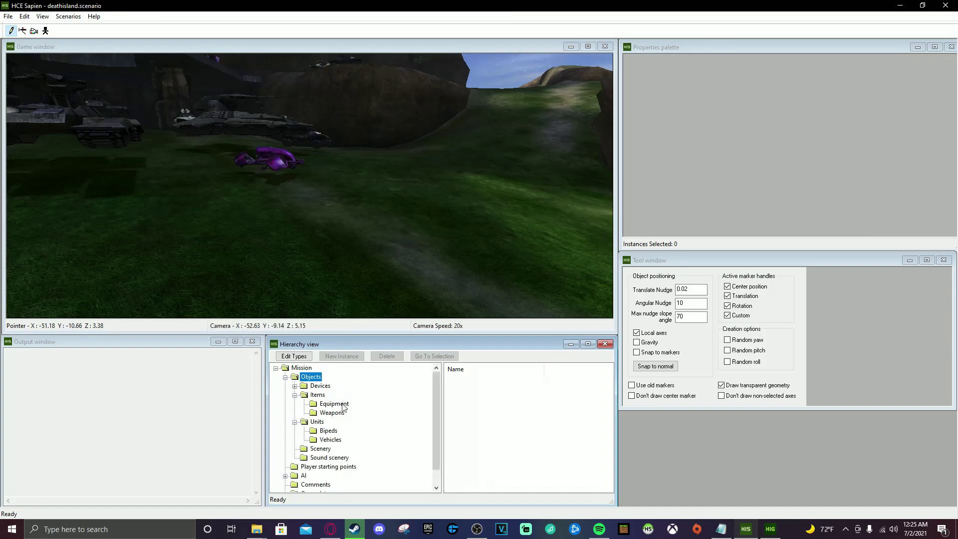
pyautogui.click(295, 394)
pyautogui.click(295, 395)
pyautogui.click(295, 395)
pyautogui.click(295, 403)
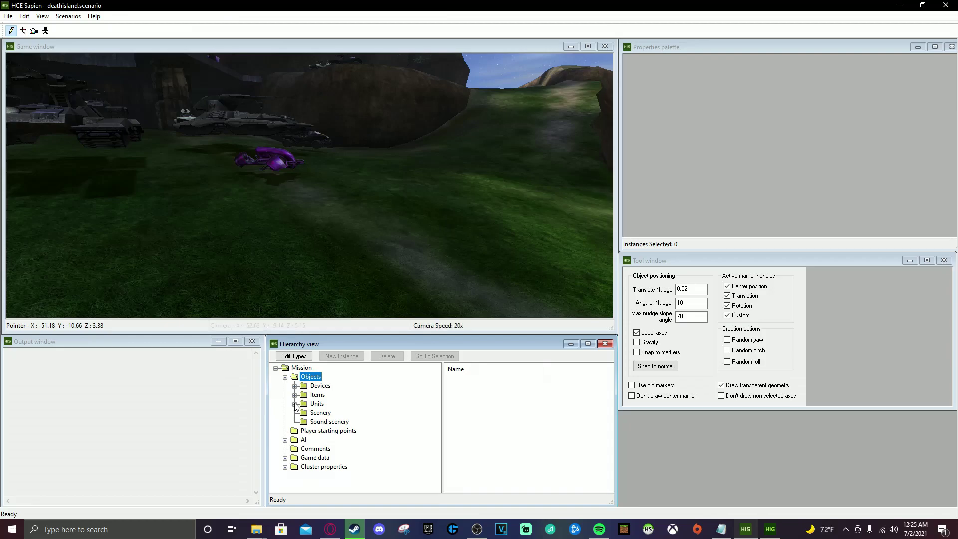
pyautogui.click(295, 404)
pyautogui.click(330, 422)
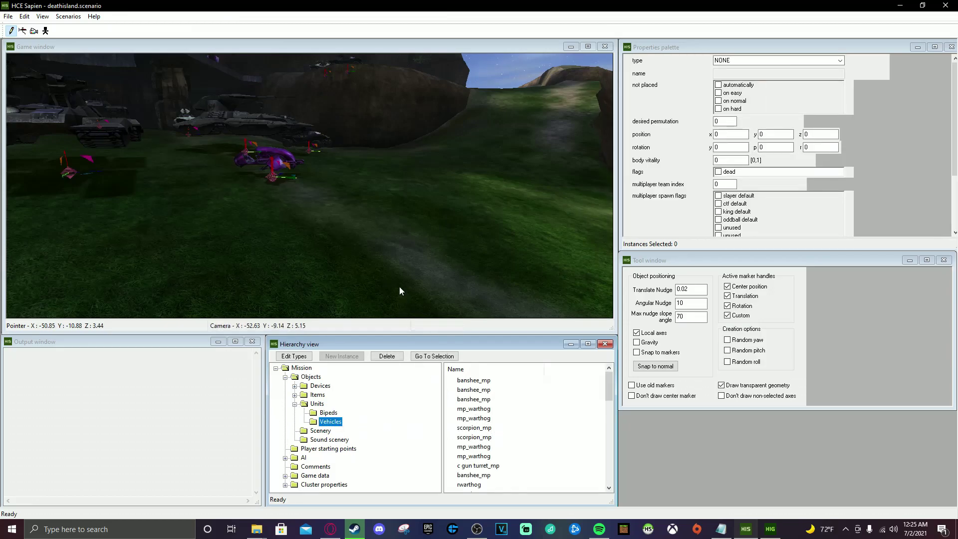
pyautogui.moveTo(400, 291); pyautogui.dragTo(402, 287, button='middle')
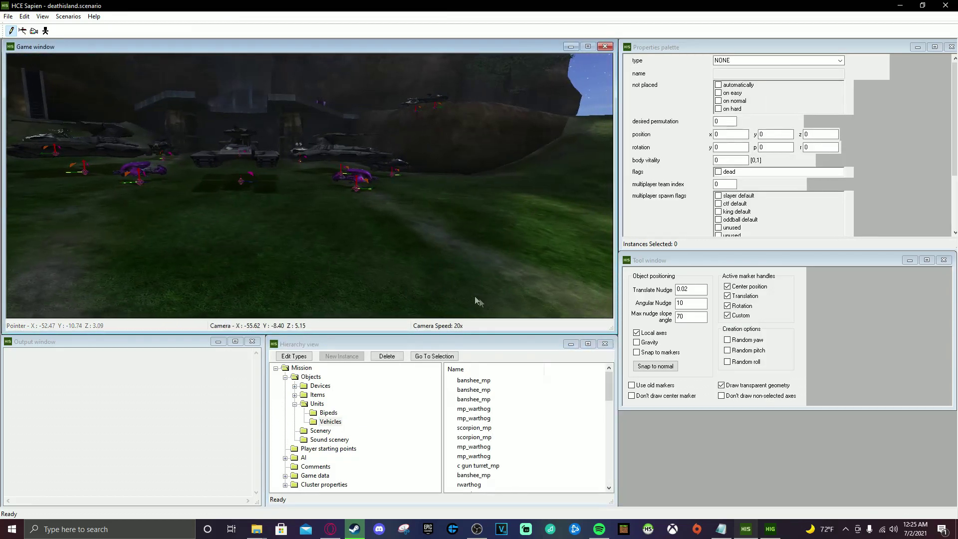
# Step: Start adding a new entry to the scenario's vehicle types, browsing up to the tags folder
pyautogui.click(299, 356)
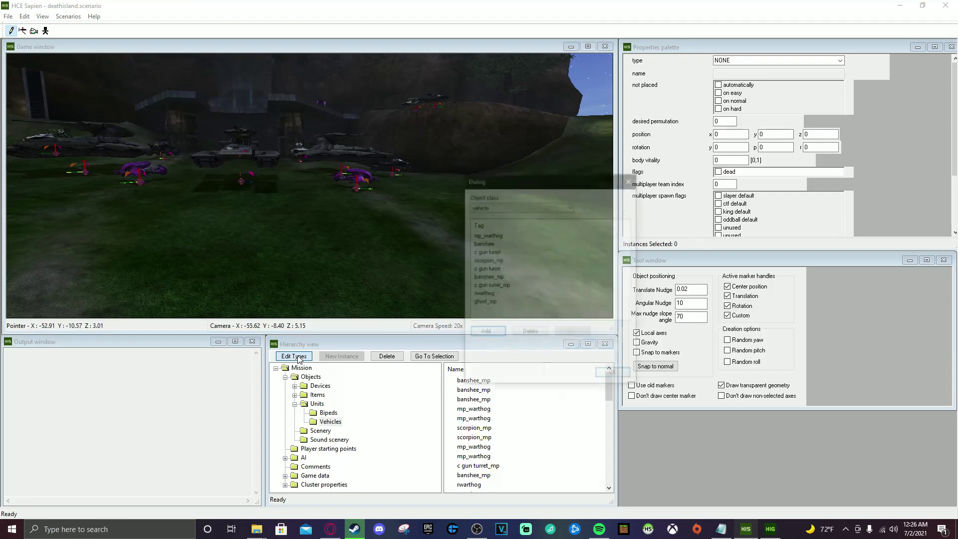
pyautogui.click(486, 333)
pyautogui.click(668, 193)
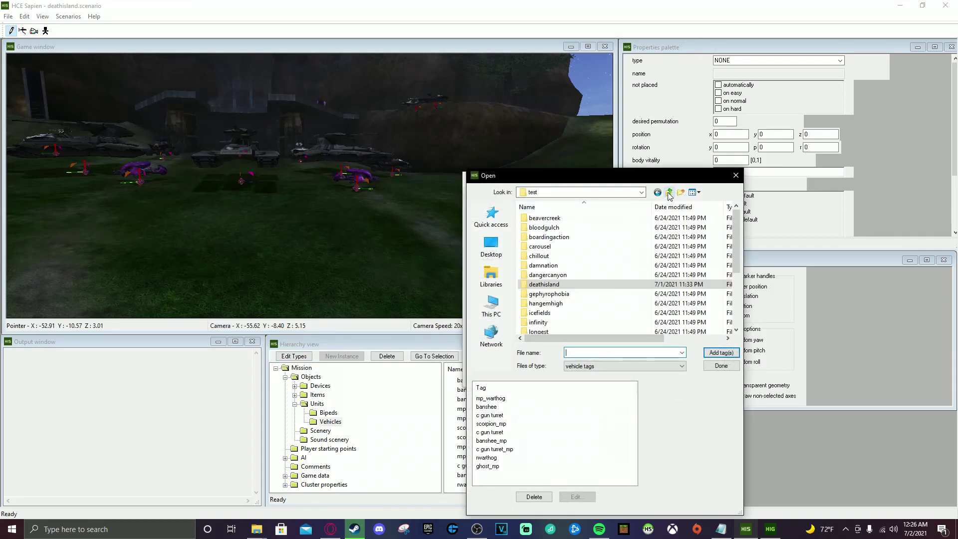
pyautogui.scroll(-4, 679, 247)
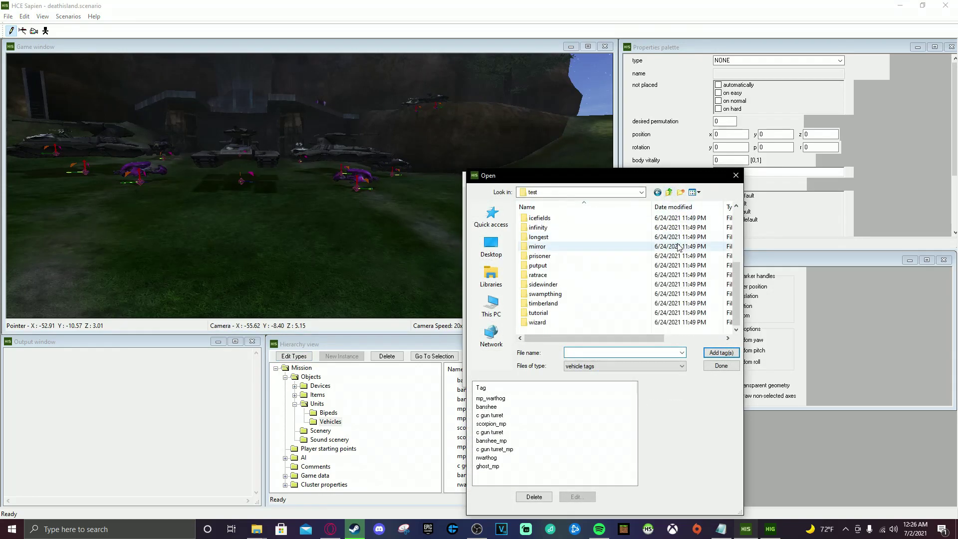
pyautogui.click(668, 193)
pyautogui.click(668, 193)
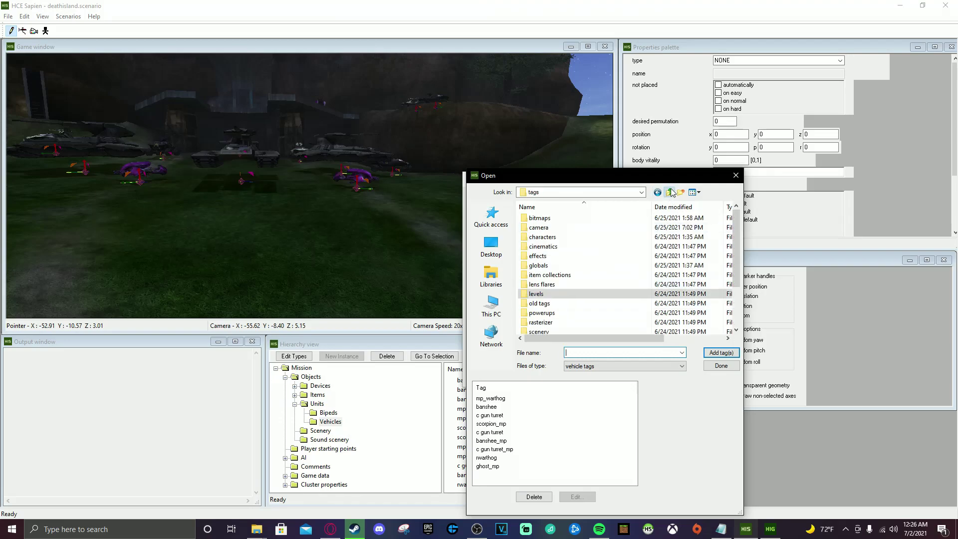
pyautogui.scroll(-2, 576, 276)
pyautogui.scroll(1, 574, 279)
pyautogui.scroll(-1, 559, 310)
# Step: Add vehicles\wasp\wasp_mp.vehicle to the vehicle type list and confirm it
pyautogui.doubleClick(543, 313)
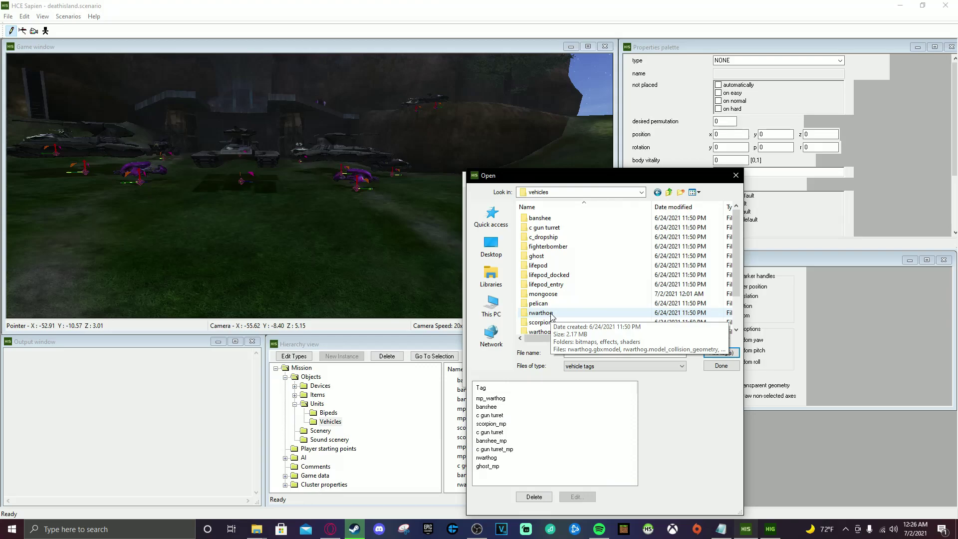
pyautogui.scroll(-1, 601, 296)
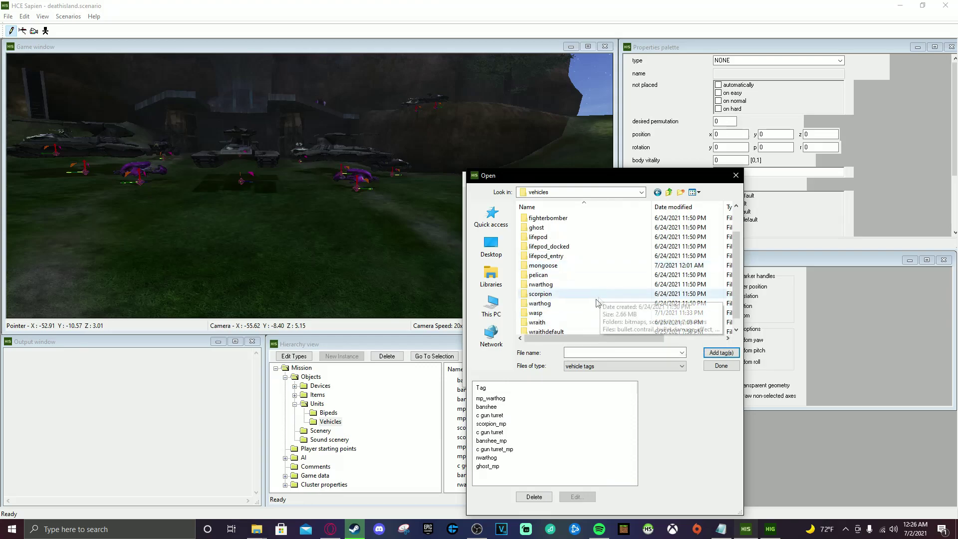
pyautogui.doubleClick(536, 313)
pyautogui.click(554, 247)
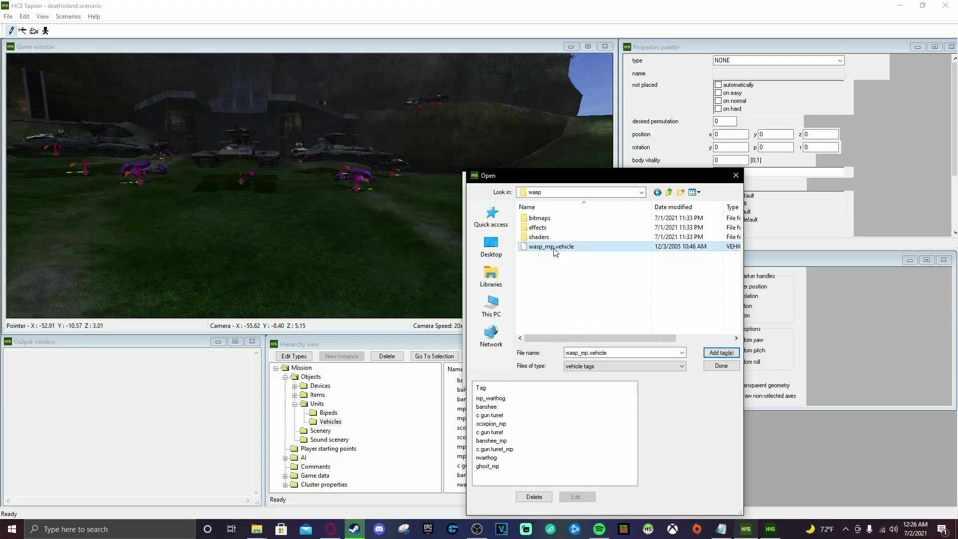
pyautogui.click(717, 352)
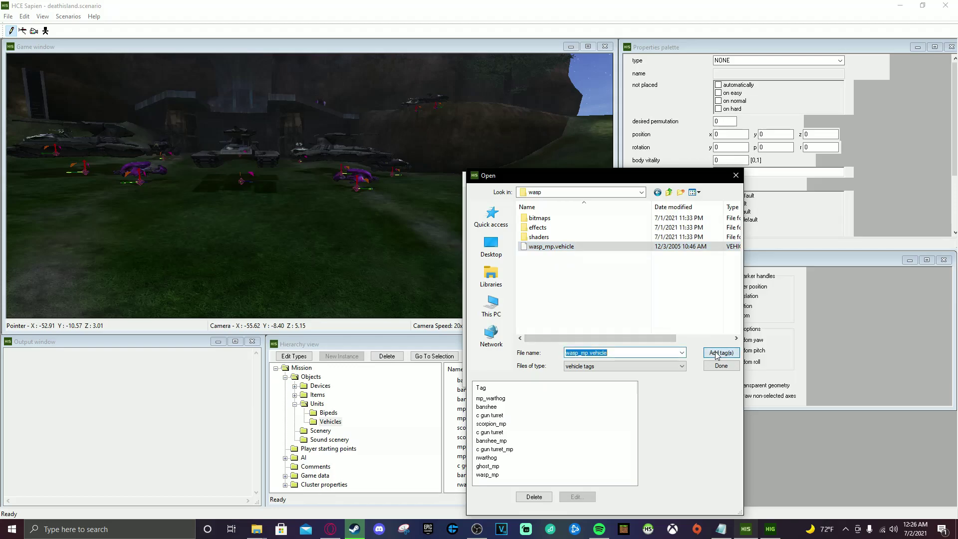
pyautogui.click(721, 366)
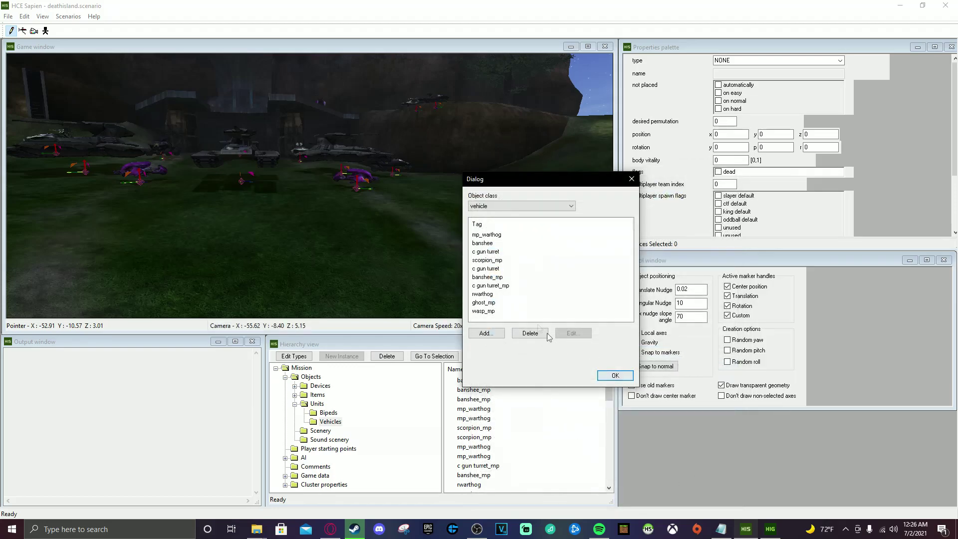
pyautogui.click(619, 376)
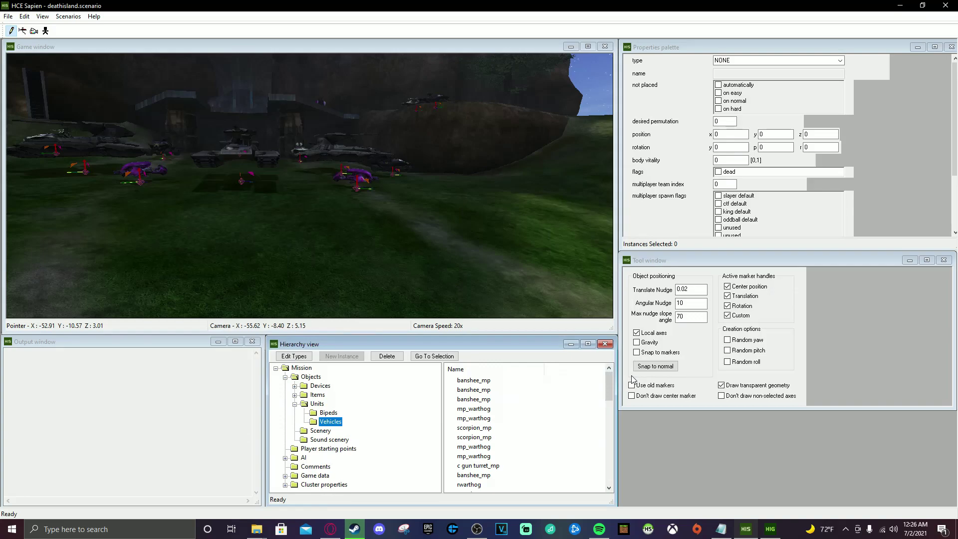
# Step: Create a vehicle instance on the hillside and set its type to wasp_mp
pyautogui.moveTo(484, 275); pyautogui.dragTo(488, 278, button='middle')
pyautogui.rightClick(375, 220)
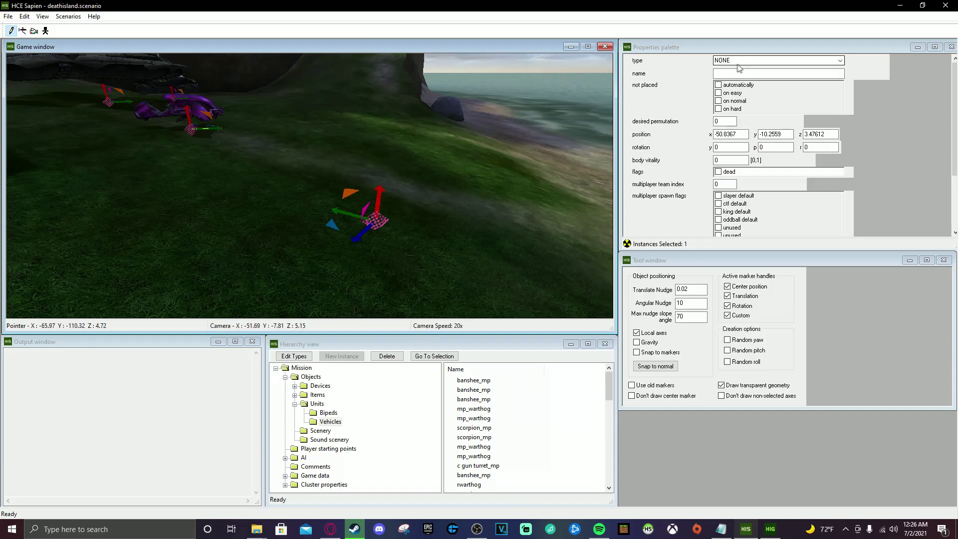
pyautogui.click(739, 61)
pyautogui.click(740, 132)
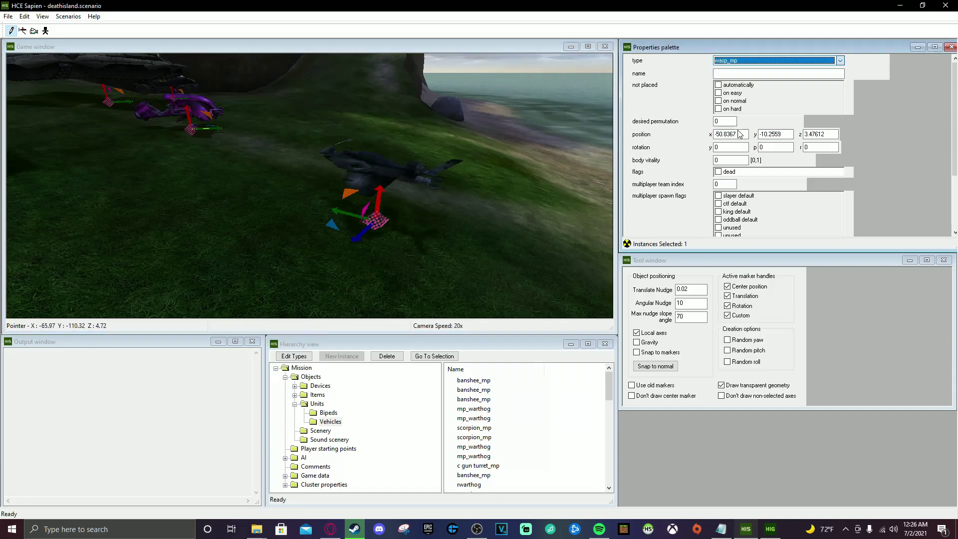
# Step: Orbit the camera around the placed wasp to inspect it
pyautogui.moveTo(550, 193); pyautogui.dragTo(550, 193, button='middle')
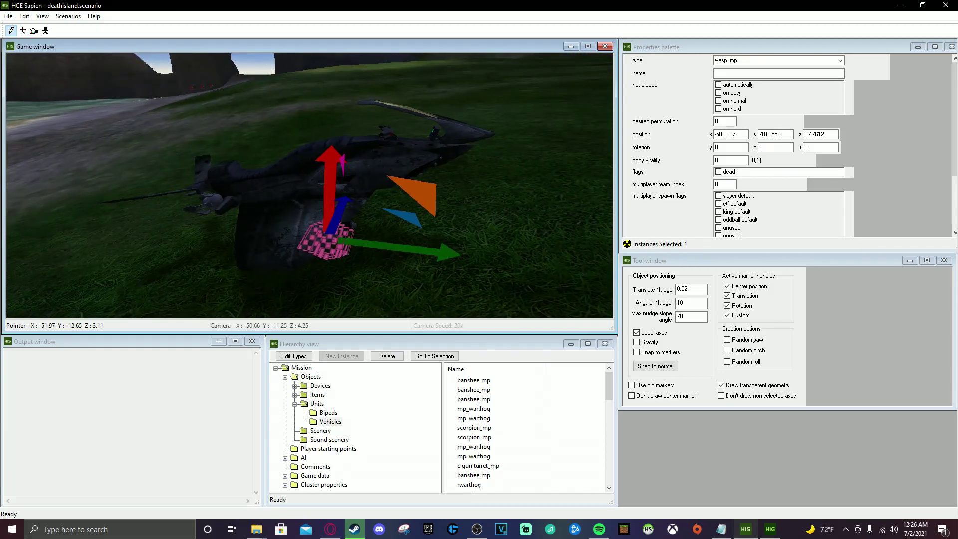
pyautogui.moveTo(550, 193); pyautogui.dragTo(551, 193, button='middle')
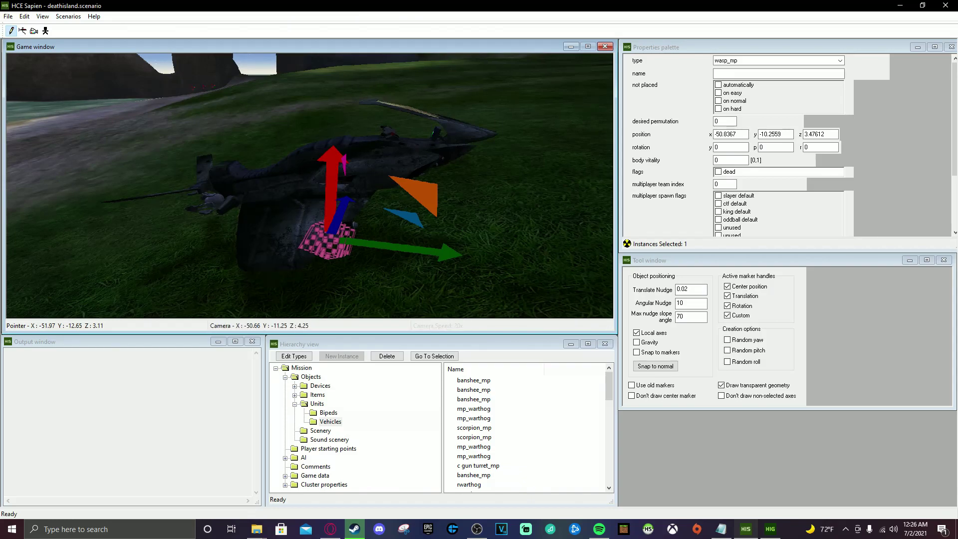
pyautogui.moveTo(550, 193); pyautogui.dragTo(550, 193, button='middle')
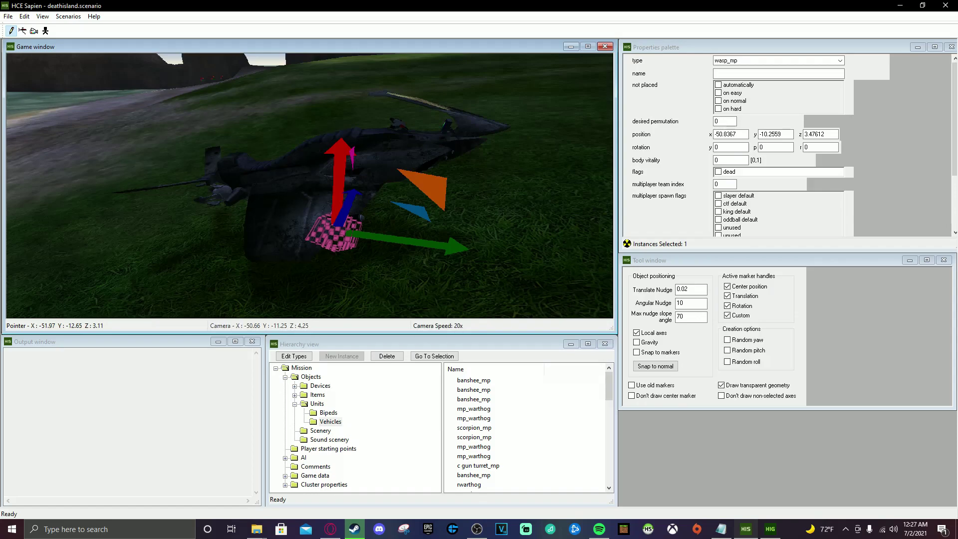
pyautogui.moveTo(550, 193); pyautogui.dragTo(550, 193, button='middle')
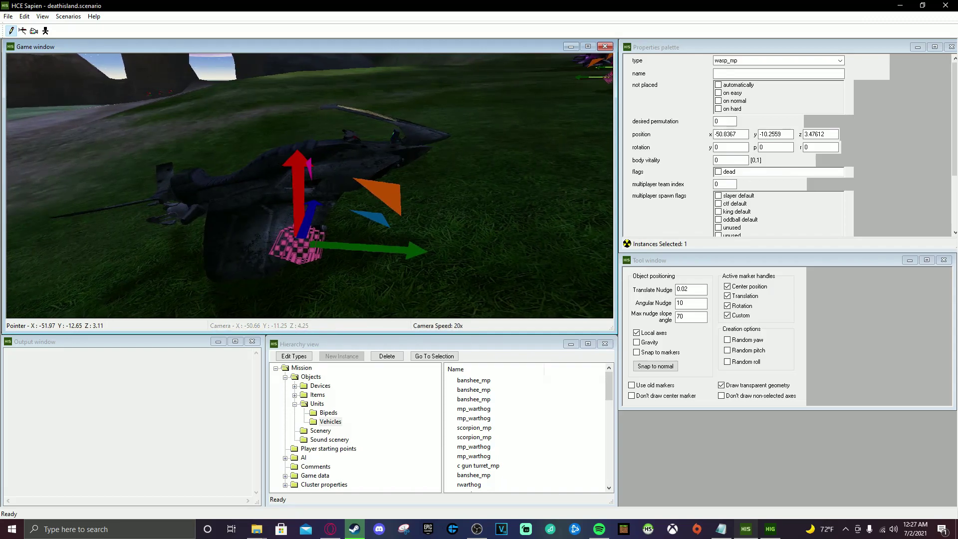
pyautogui.moveTo(550, 192); pyautogui.dragTo(550, 193, button='middle')
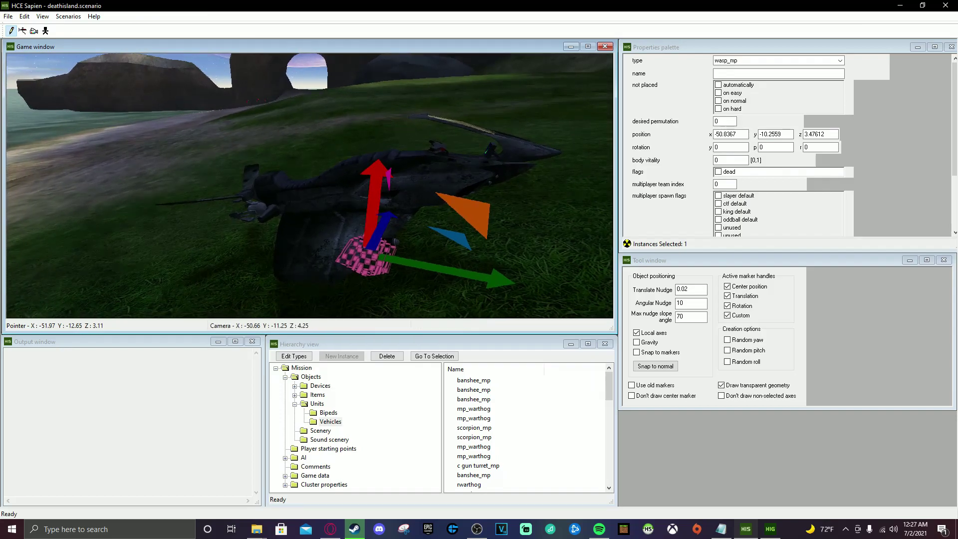
pyautogui.moveTo(550, 192); pyautogui.dragTo(550, 193, button='middle')
# Step: Save the scenario under the new name deathwasp_island
pyautogui.click(8, 17)
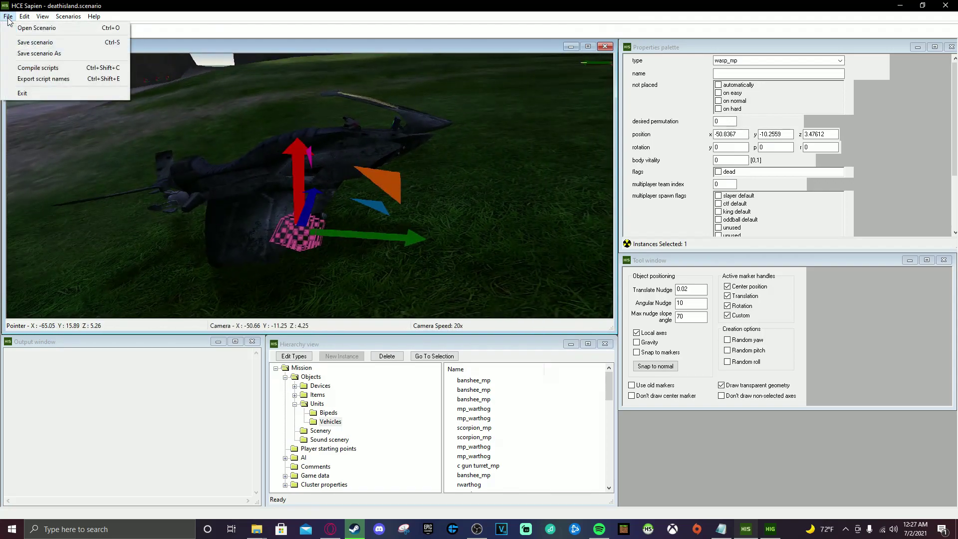
pyautogui.click(30, 53)
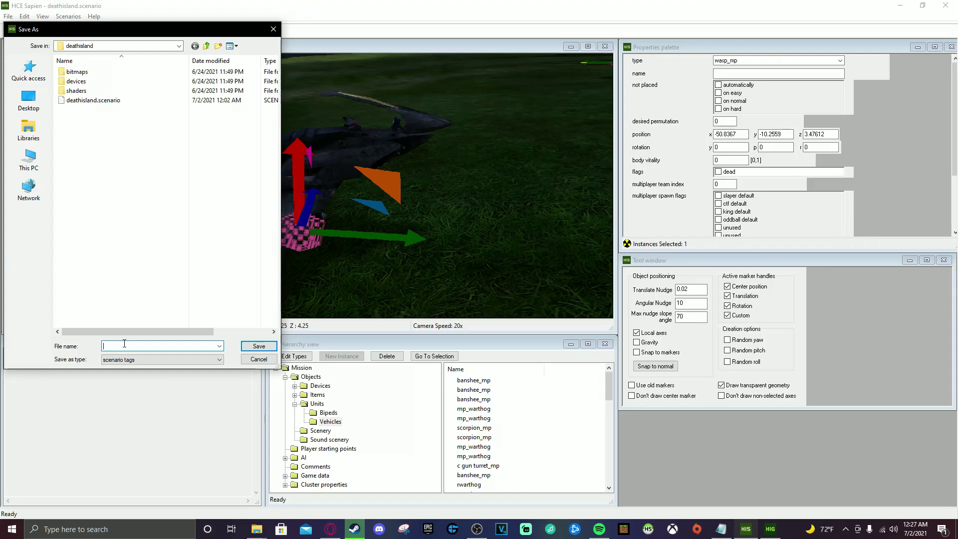
pyautogui.write('de')
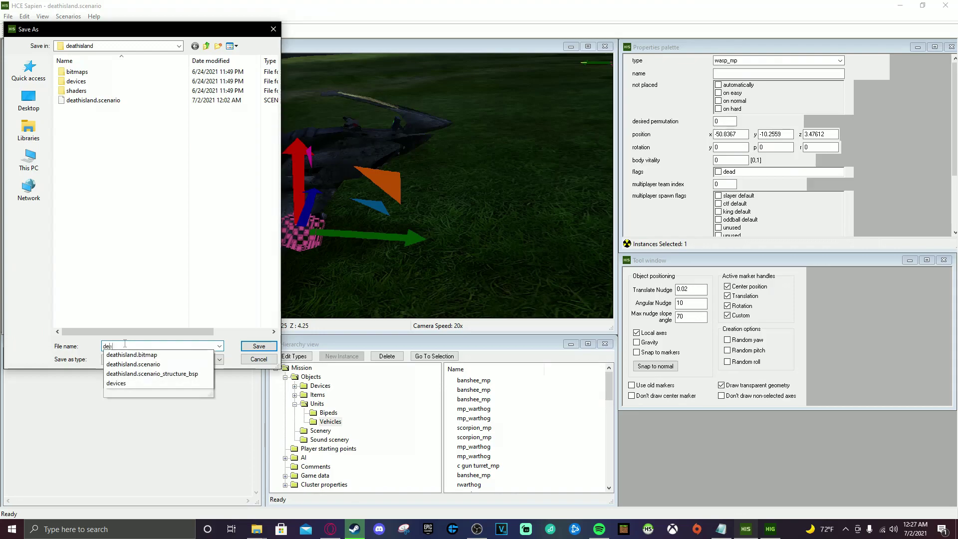
pyautogui.write('athwasp_island')
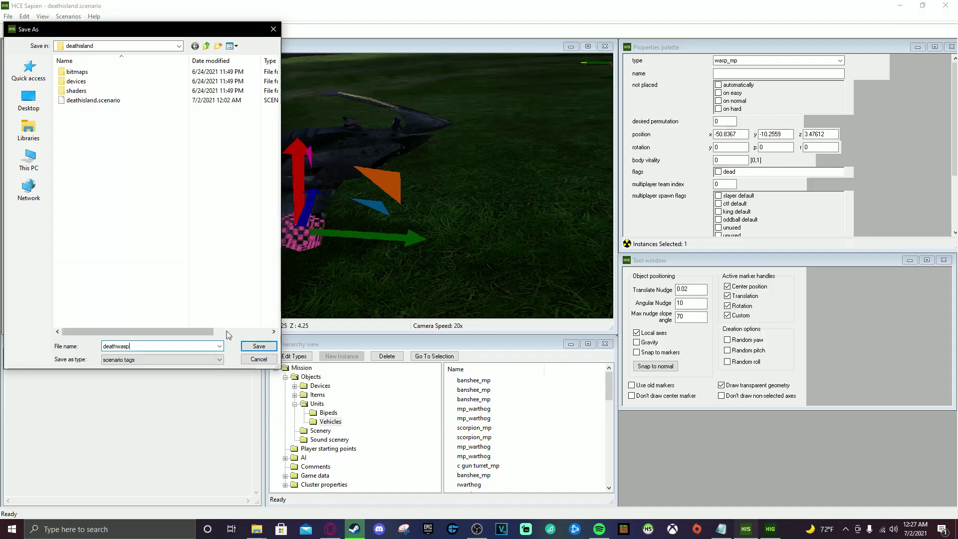
pyautogui.press('Return')
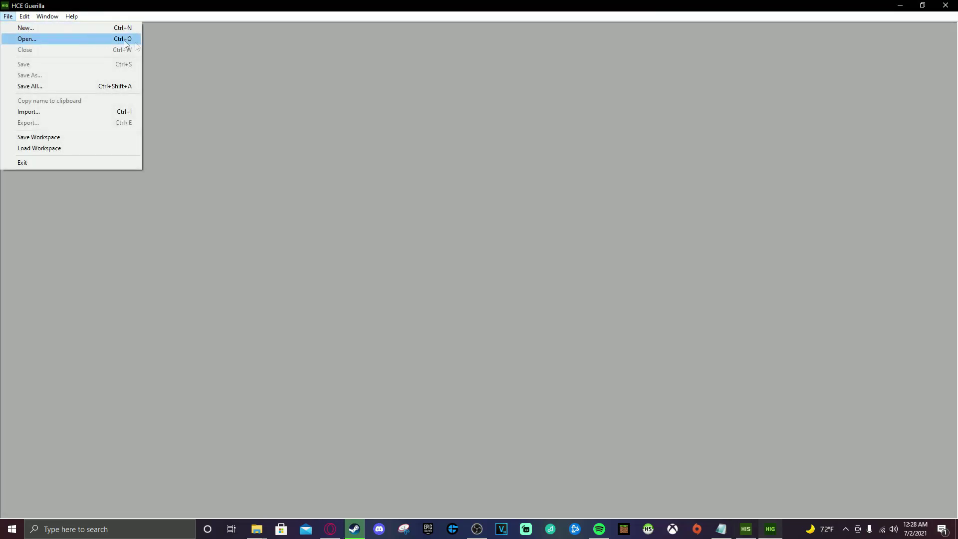
# Step: Open the tags\globals\globals.globals tag in Guerilla
pyautogui.click(27, 40)
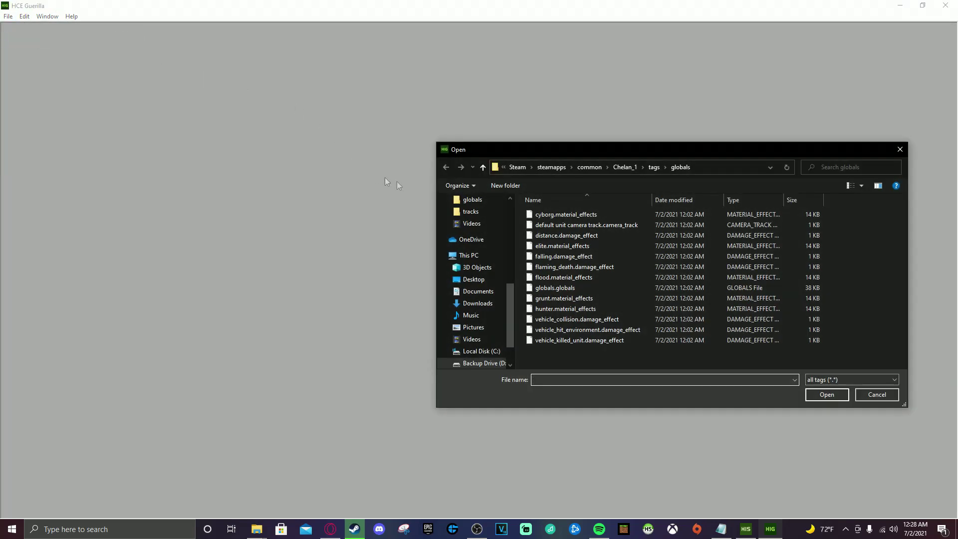
pyautogui.click(652, 168)
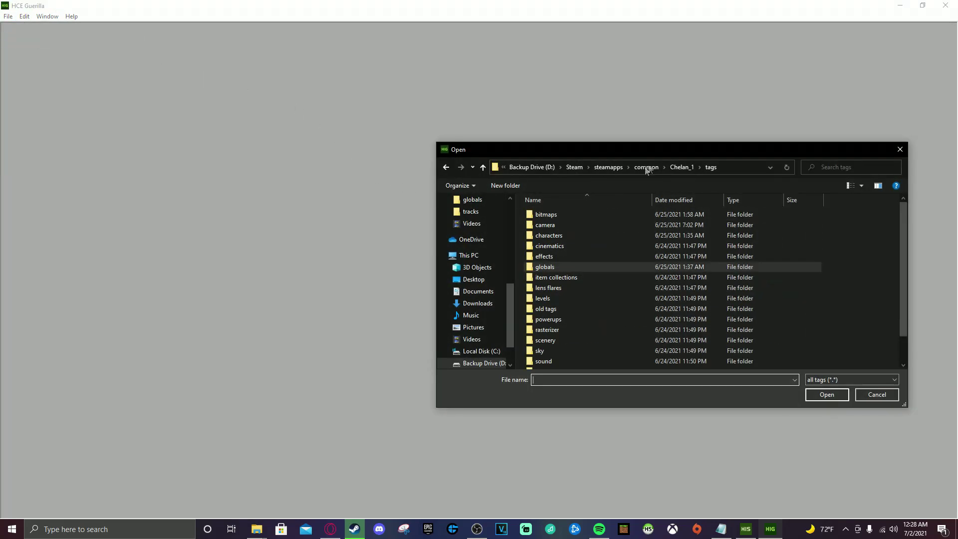
pyautogui.doubleClick(559, 267)
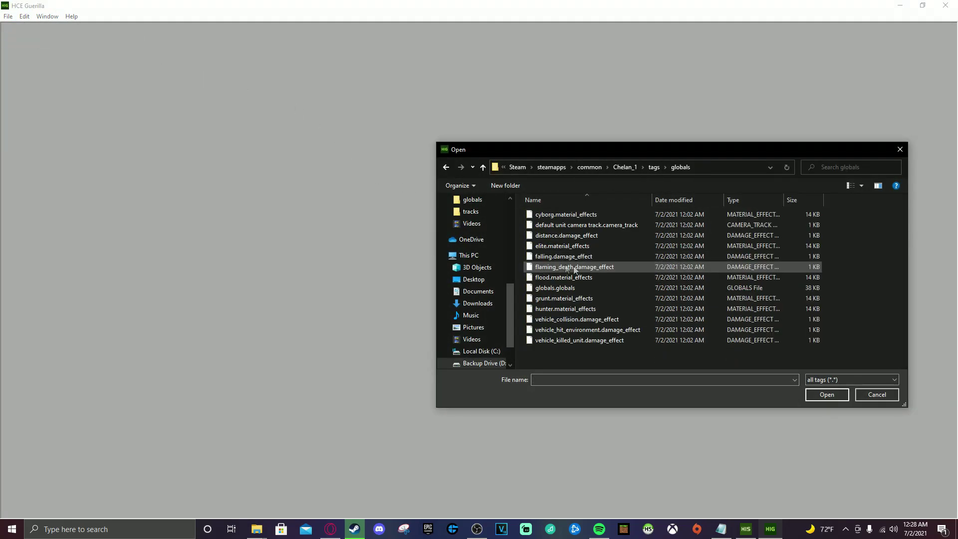
pyautogui.click(628, 169)
pyautogui.doubleClick(545, 282)
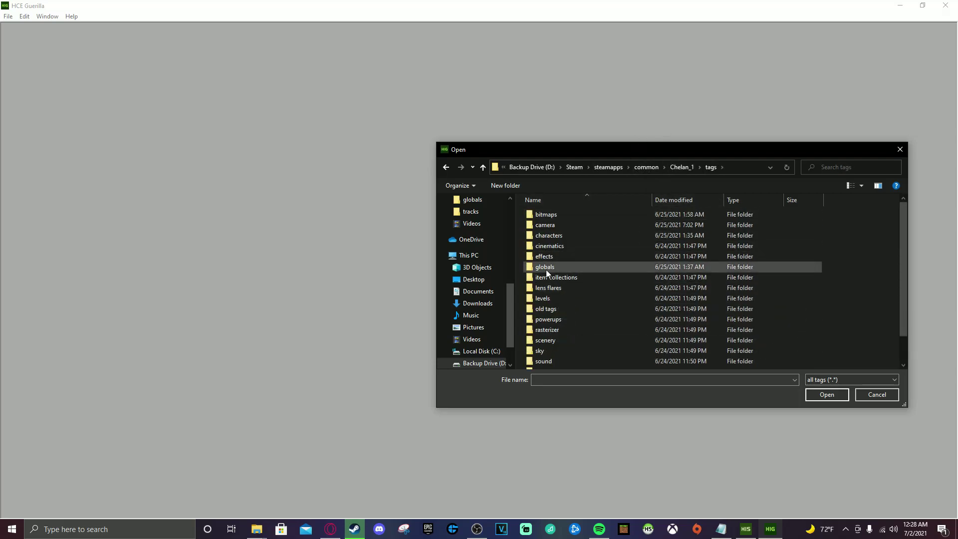
pyautogui.doubleClick(547, 270)
pyautogui.click(555, 288)
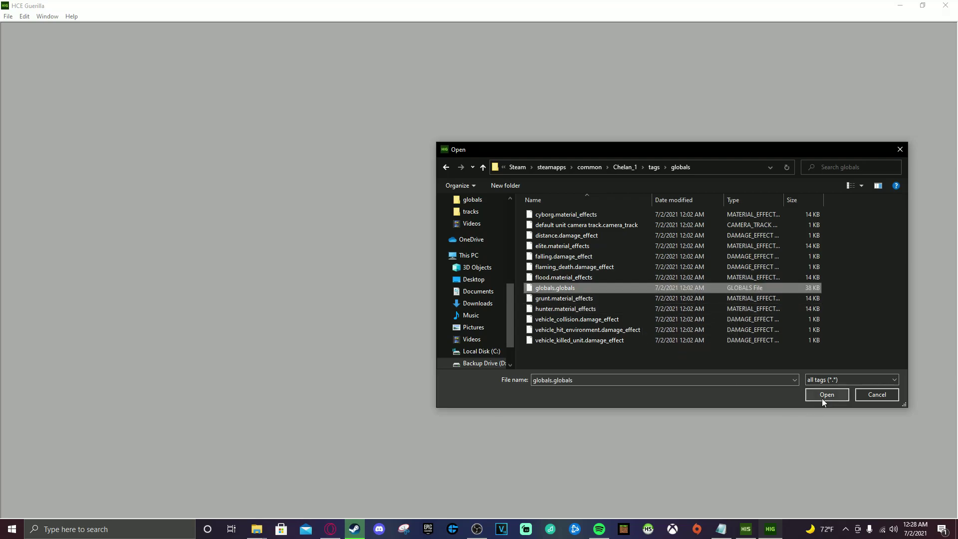
pyautogui.click(824, 398)
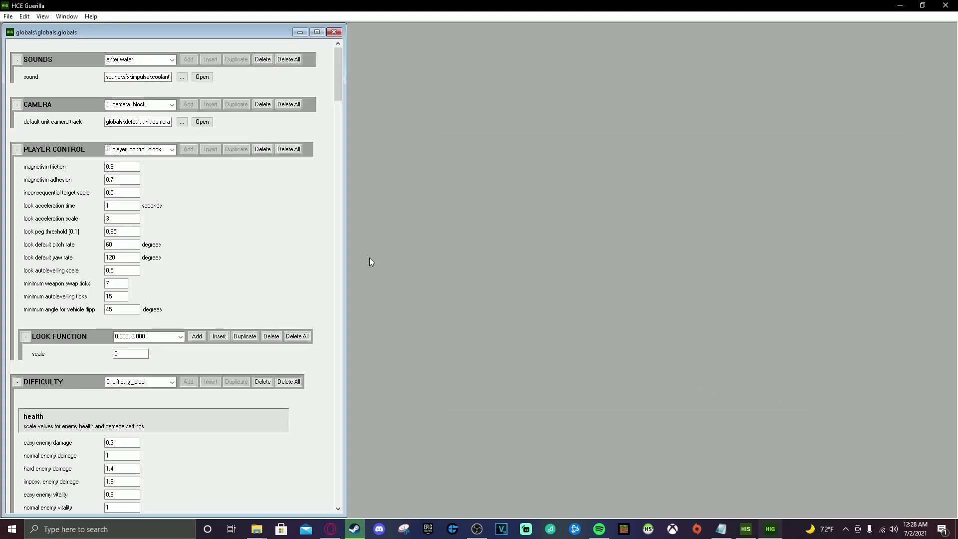
# Step: Scroll to Multiplayer Information and expand the Vehicles entries list
pyautogui.scroll(-15, 283, 205)
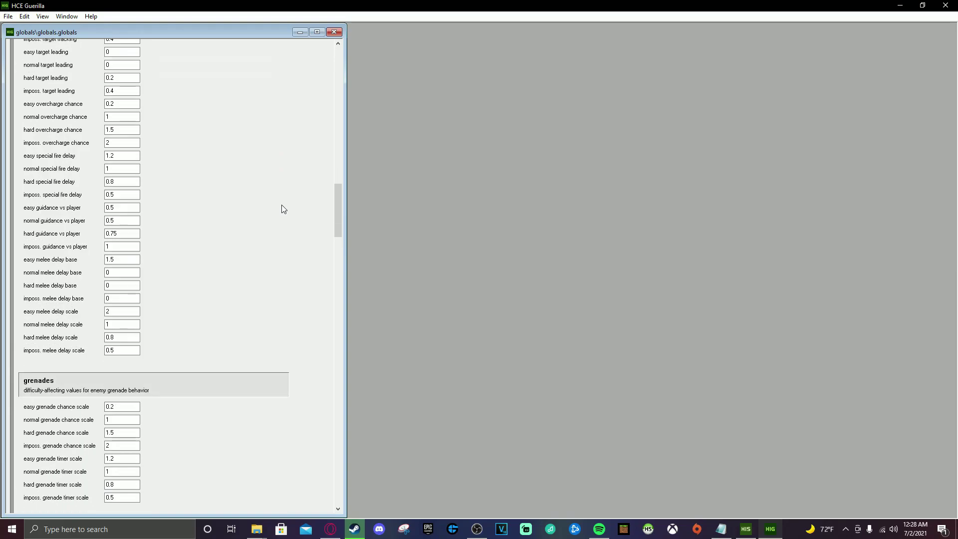
pyautogui.moveTo(336, 288); pyautogui.dragTo(351, 388)
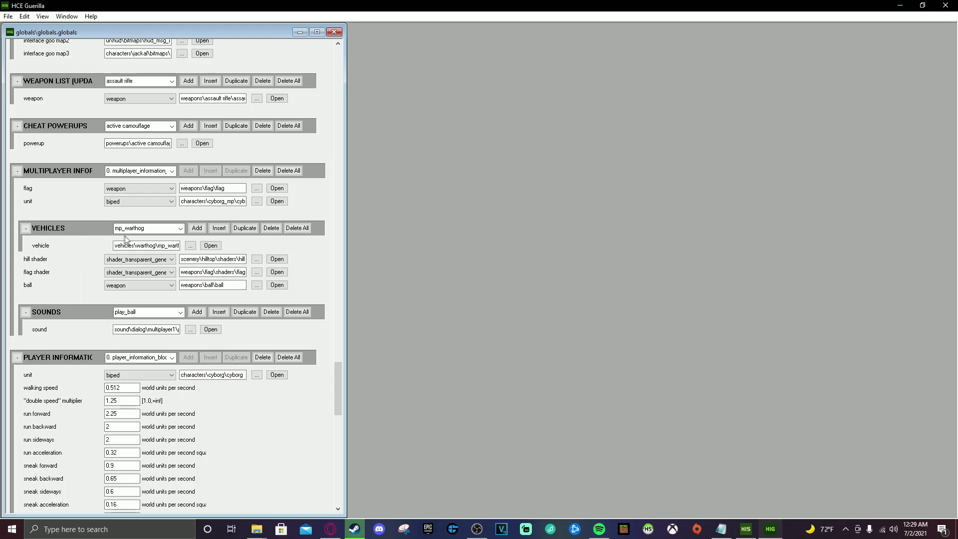
pyautogui.click(146, 228)
pyautogui.click(158, 229)
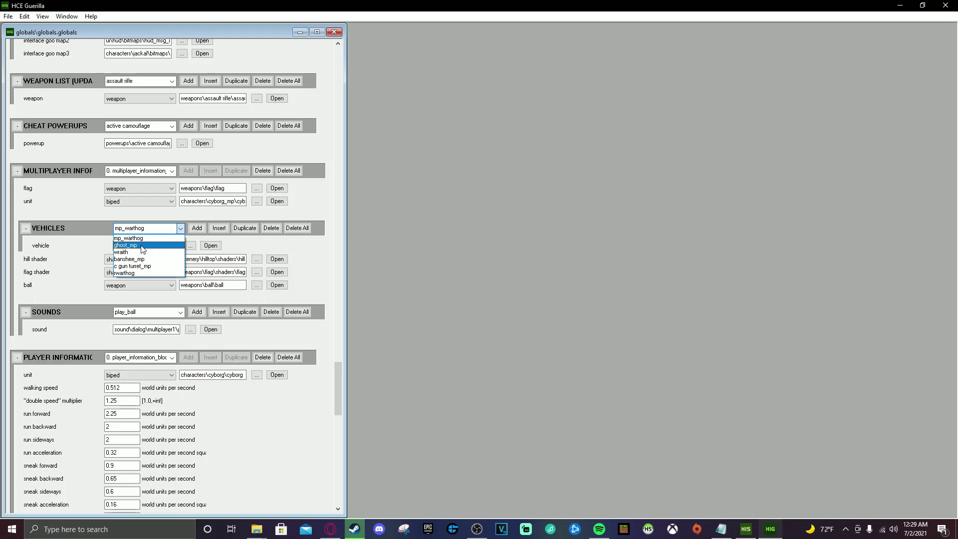
# Step: Repoint the ghost_mp multiplayer vehicle entry to vehicles\wasp\wasp_mp.vehicle
pyautogui.click(143, 249)
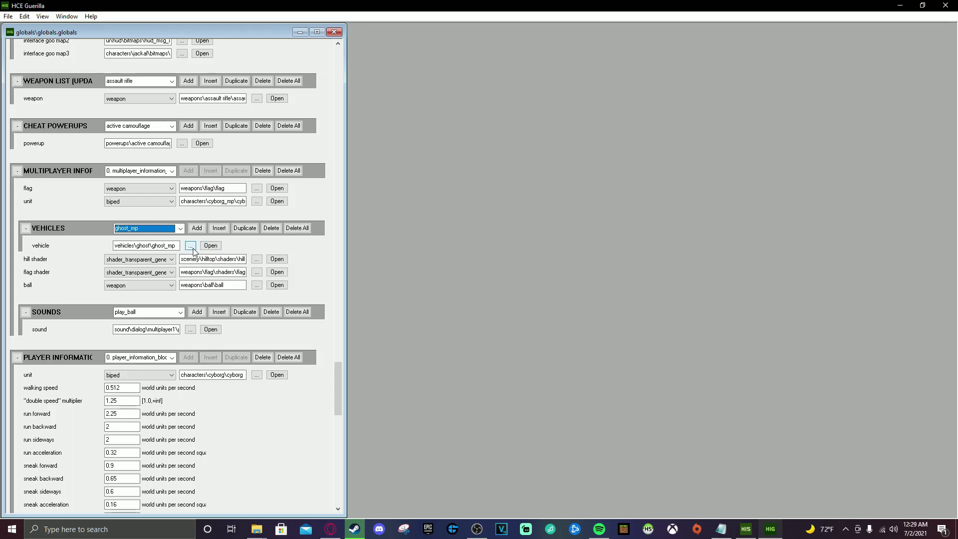
pyautogui.click(190, 246)
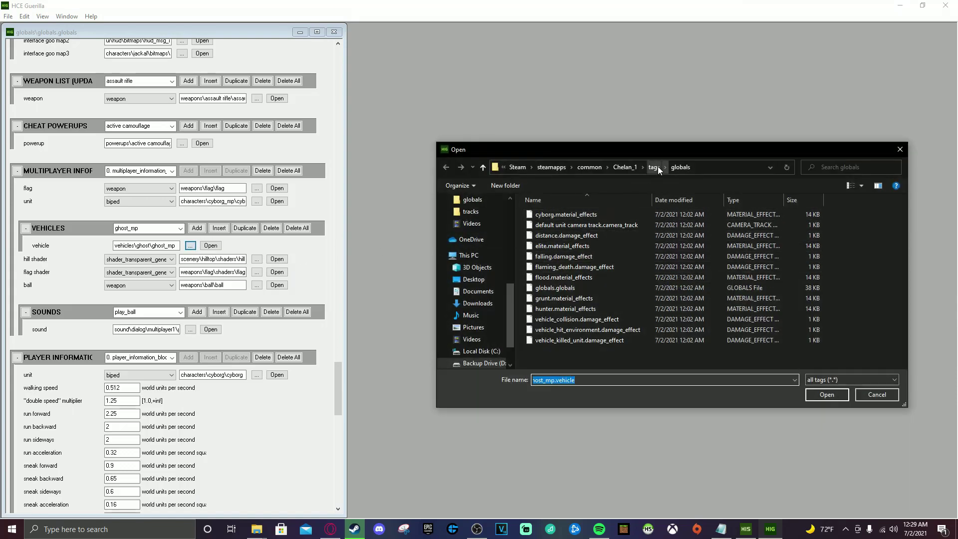
pyautogui.click(655, 167)
pyautogui.scroll(-2, 587, 315)
pyautogui.doubleClick(567, 353)
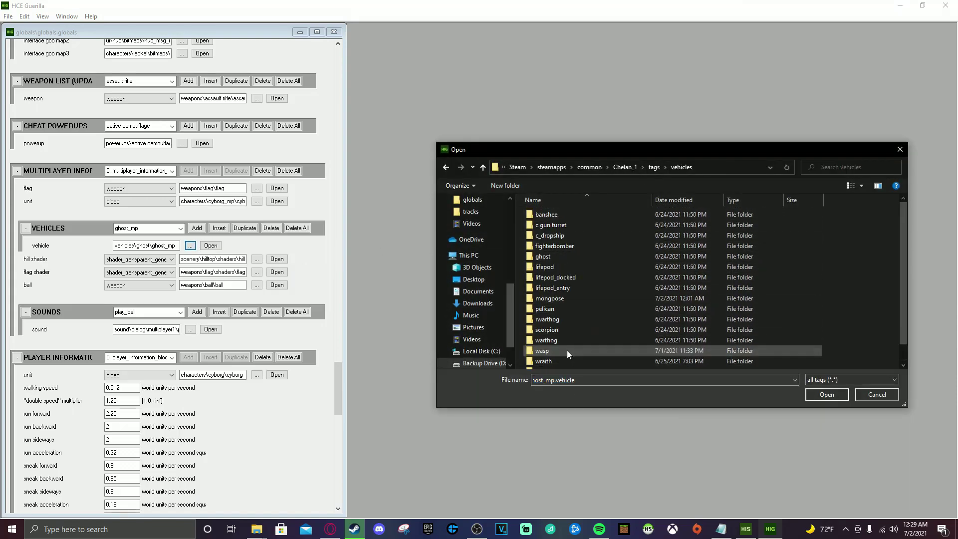
pyautogui.doubleClick(550, 333)
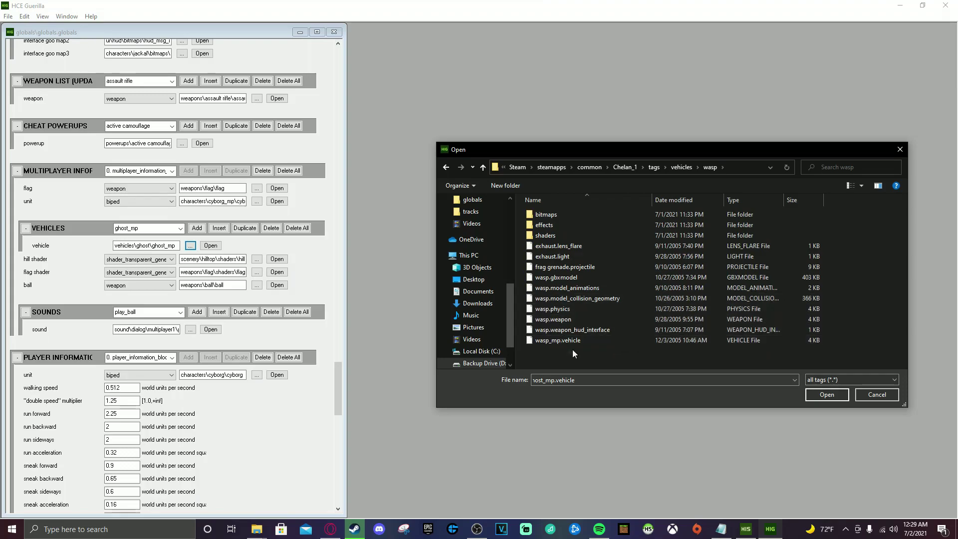
pyautogui.click(556, 340)
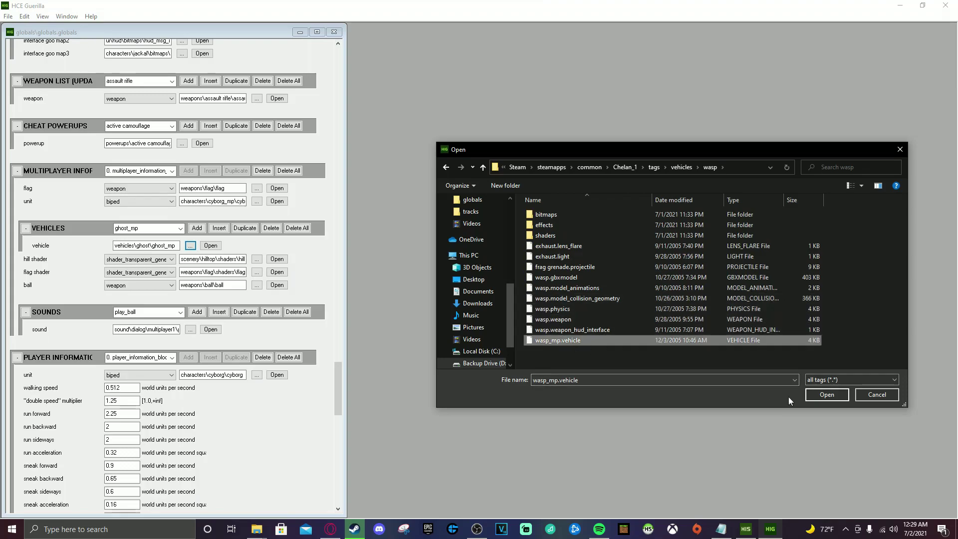
pyautogui.click(818, 393)
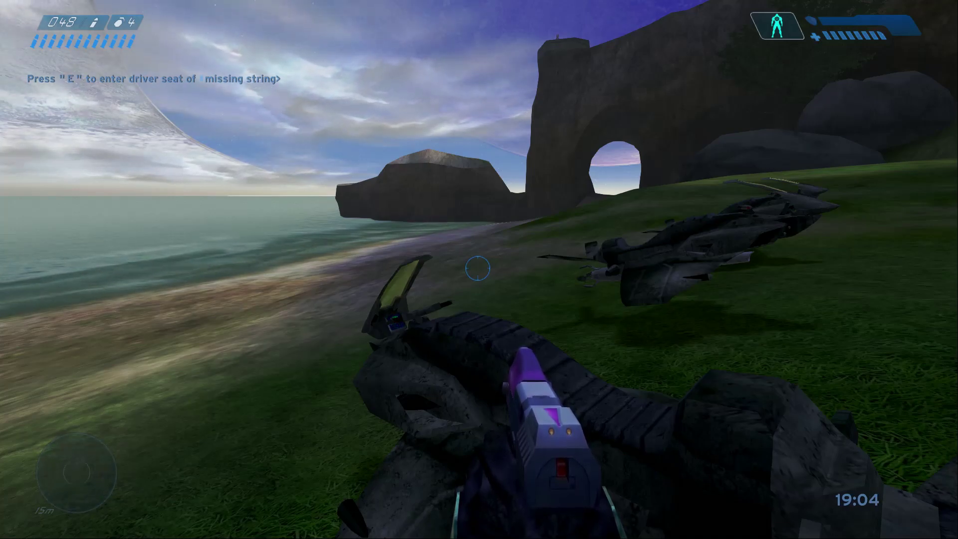
# Step: Board the wasp and fly it, guns firing, over the cliff and Covenant base roof
pyautogui.press('e')
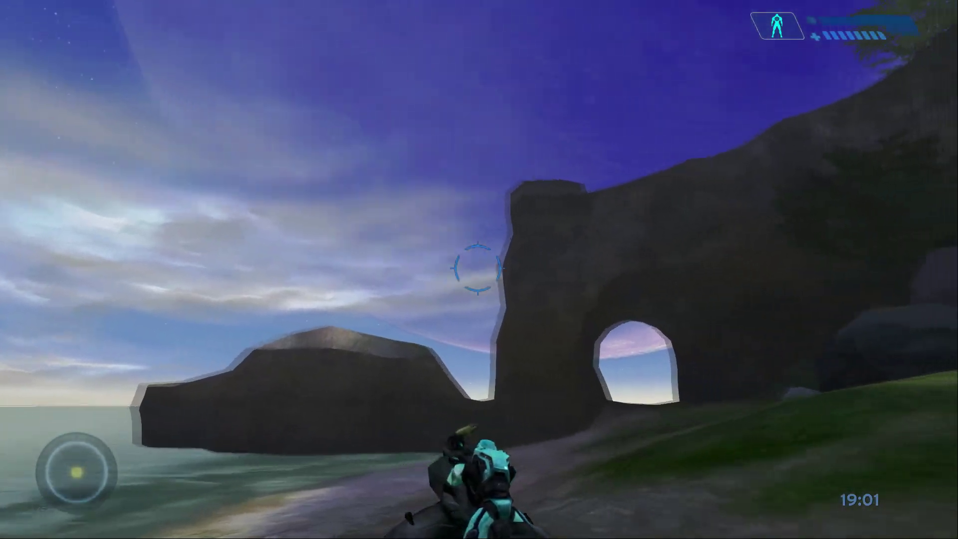
pyautogui.click(478, 268)
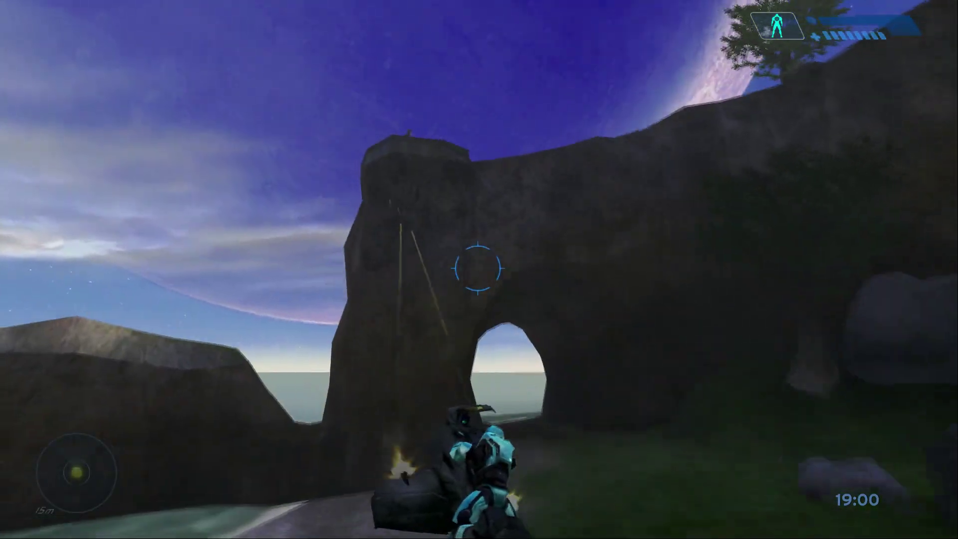
pyautogui.press('w')
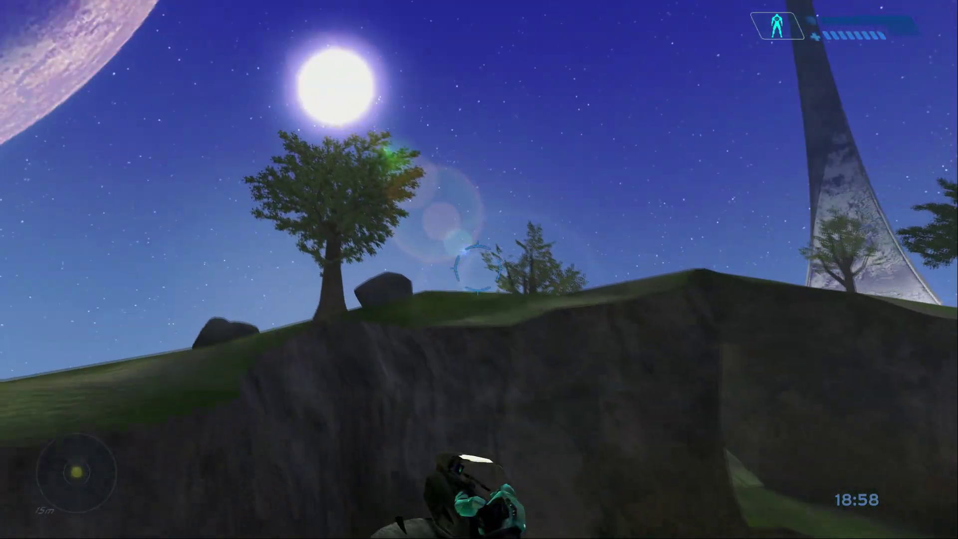
pyautogui.click(478, 268)
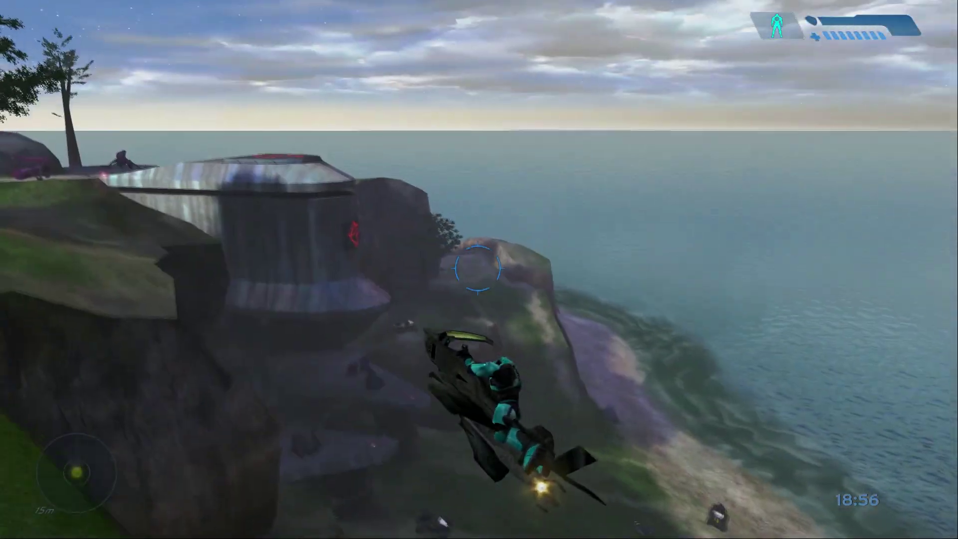
pyautogui.press('w')
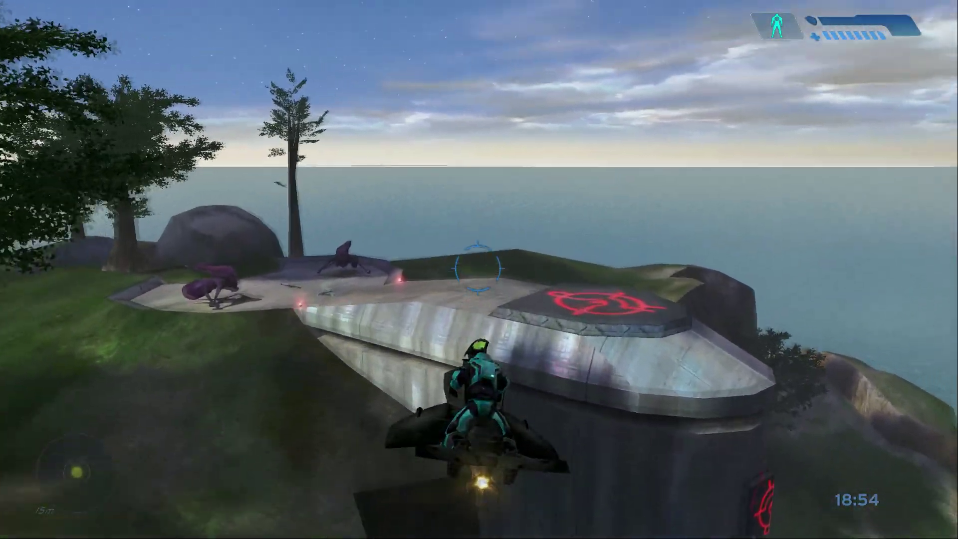
pyautogui.press('w')
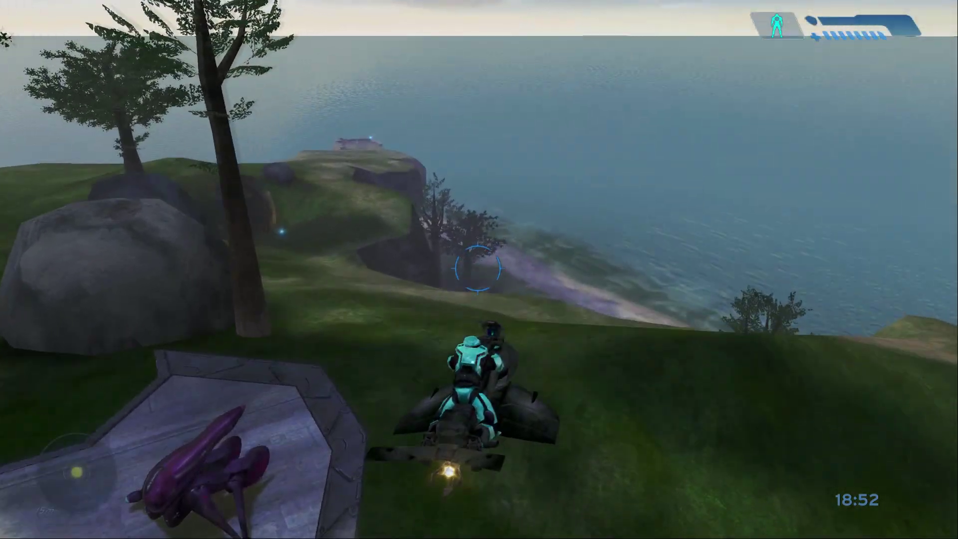
pyautogui.press('w')
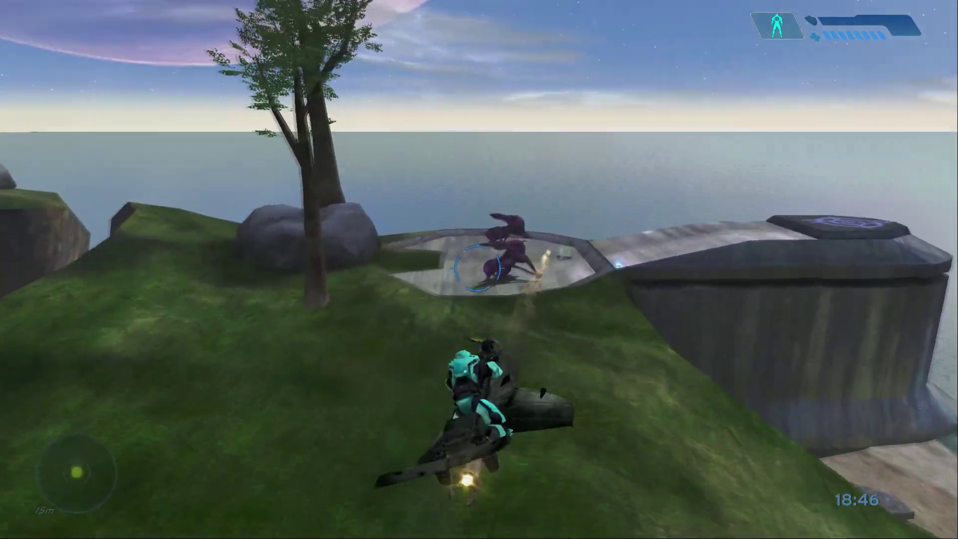
# Step: Fly over the landing pad and grassy hill toward the Covenant platform, then off the cliff
pyautogui.press('w')
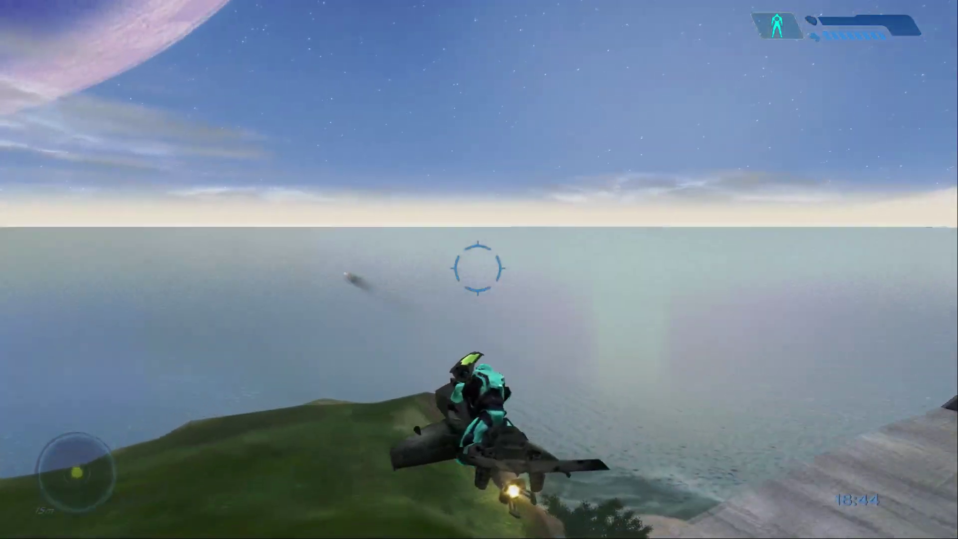
pyautogui.press('w')
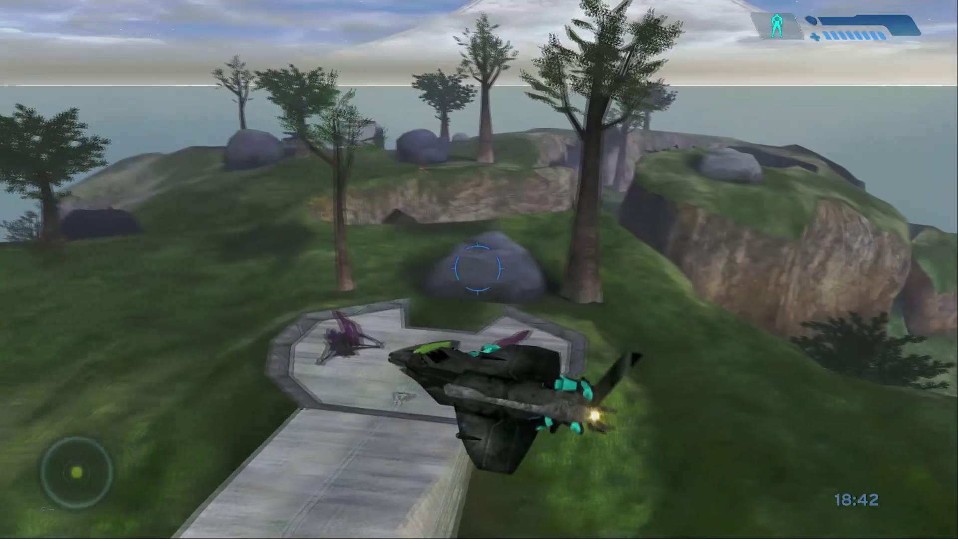
pyautogui.press('w')
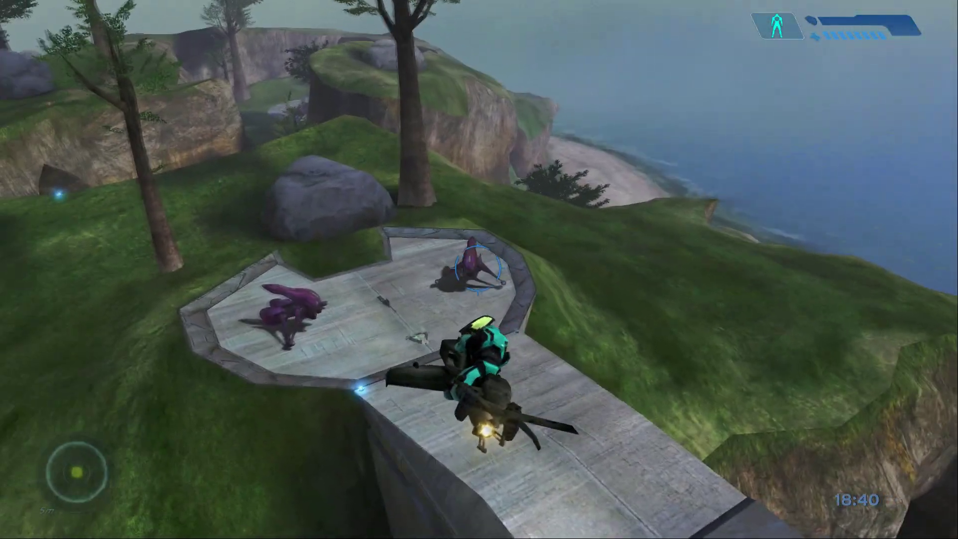
pyautogui.press('w')
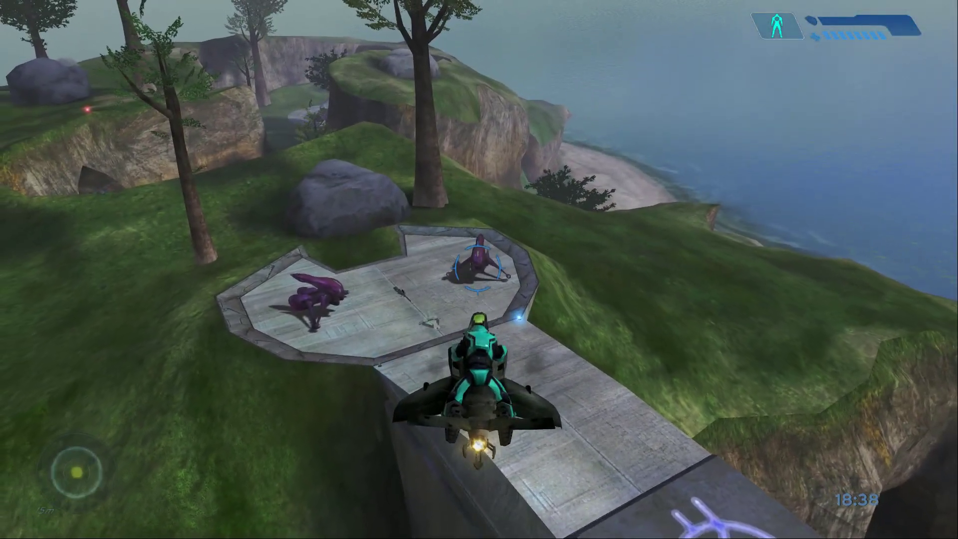
pyautogui.press('w')
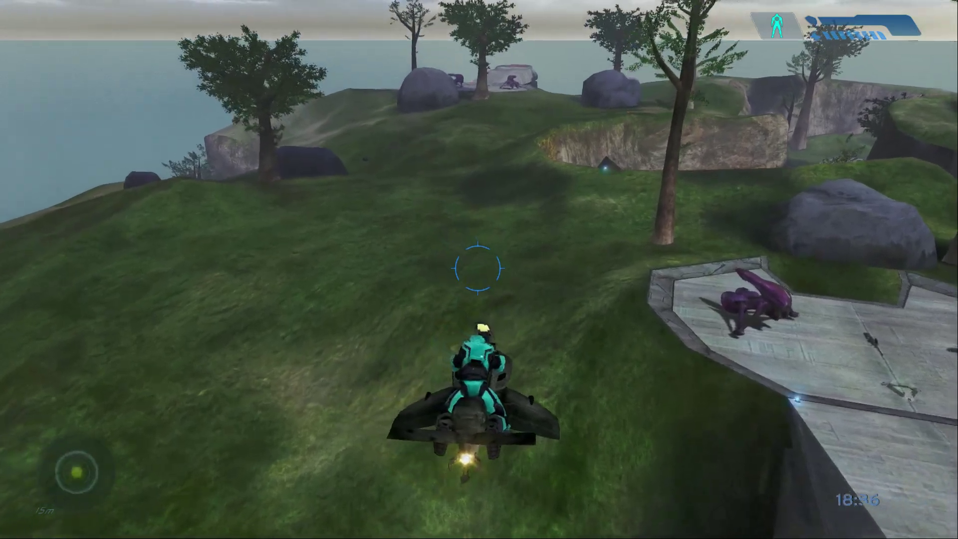
pyautogui.press('w')
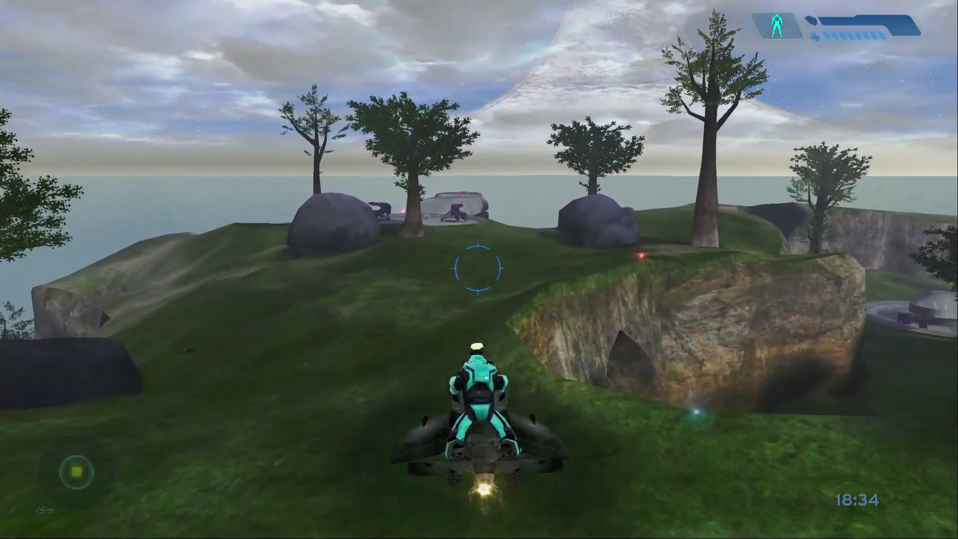
pyautogui.press('w')
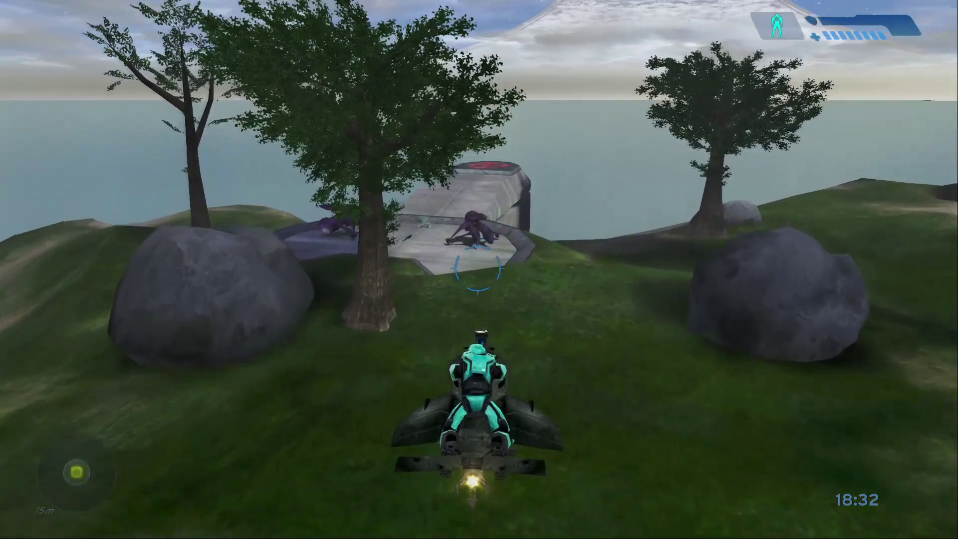
pyautogui.press('w')
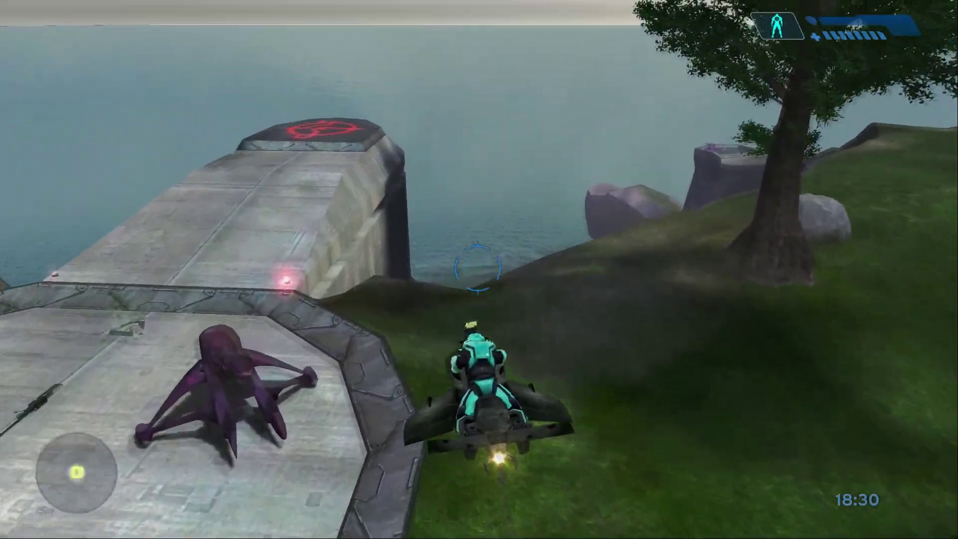
pyautogui.press('w')
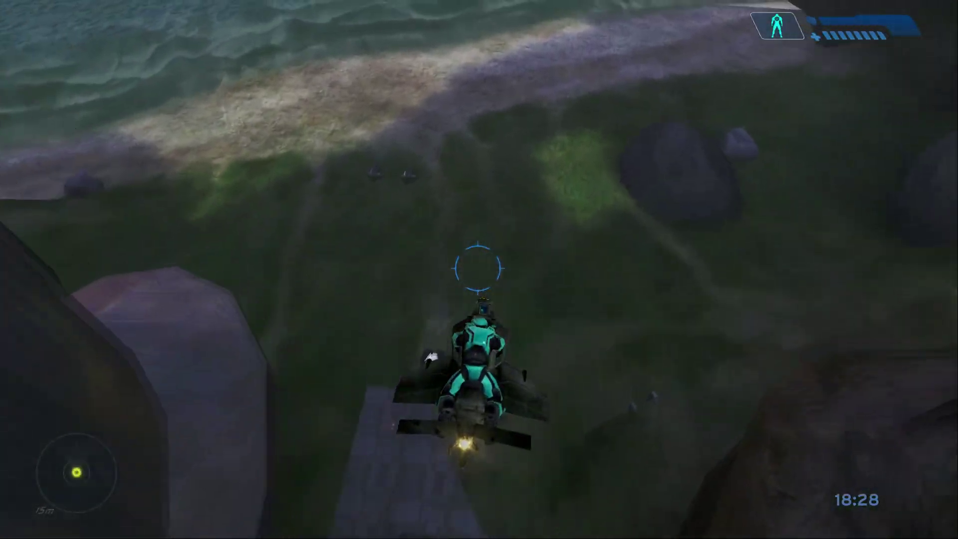
# Step: Bank along the beach toward the parked vehicles, step off and reboard the wasp
pyautogui.moveTo(478, 268); pyautogui.dragTo(350, 269)
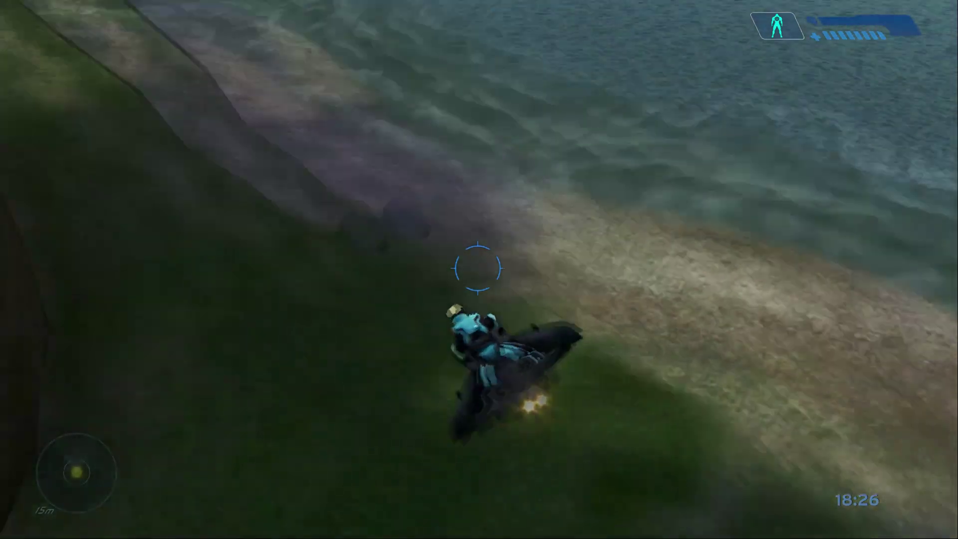
pyautogui.moveTo(478, 268); pyautogui.dragTo(649, 229)
pyautogui.moveTo(479, 269); pyautogui.dragTo(649, 290)
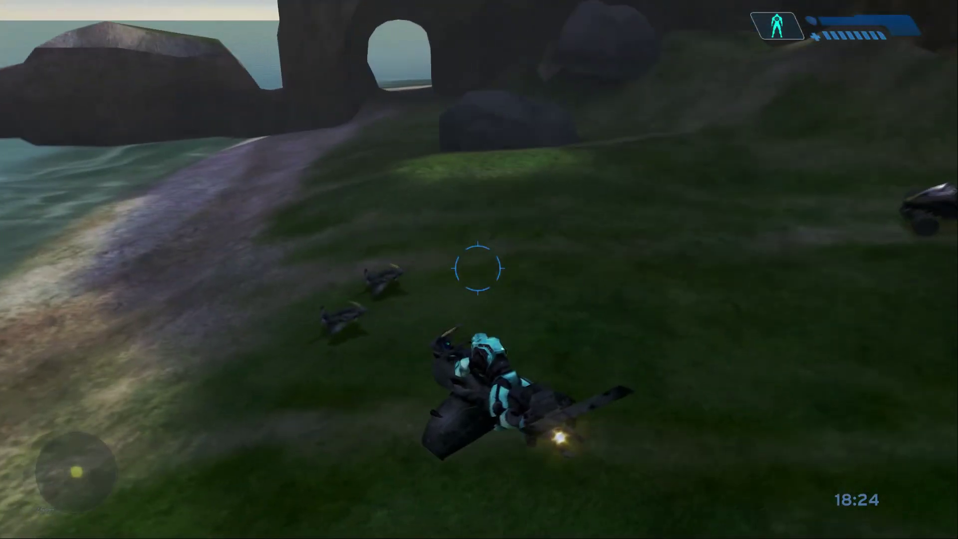
pyautogui.moveTo(479, 268); pyautogui.dragTo(724, 270)
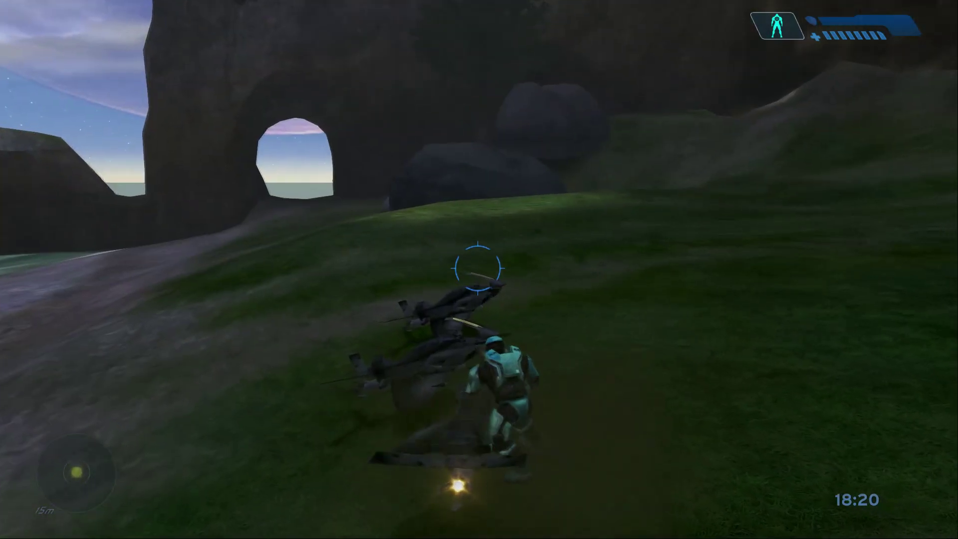
pyautogui.moveTo(478, 269); pyautogui.dragTo(350, 269)
pyautogui.press('w')
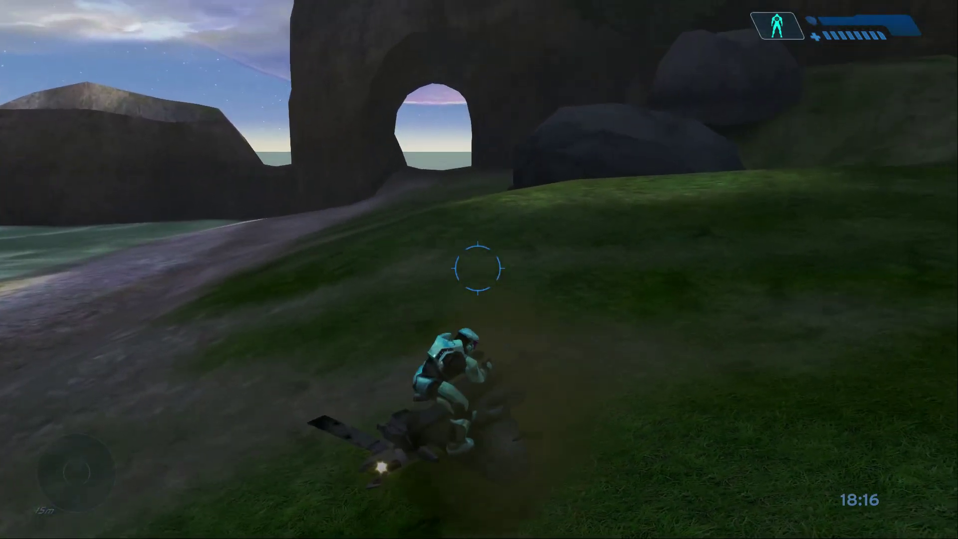
pyautogui.moveTo(479, 268); pyautogui.dragTo(320, 210)
# Step: Fly through the rock arch, over the grassy cliff past the bunker, and down to the beach
pyautogui.press('w')
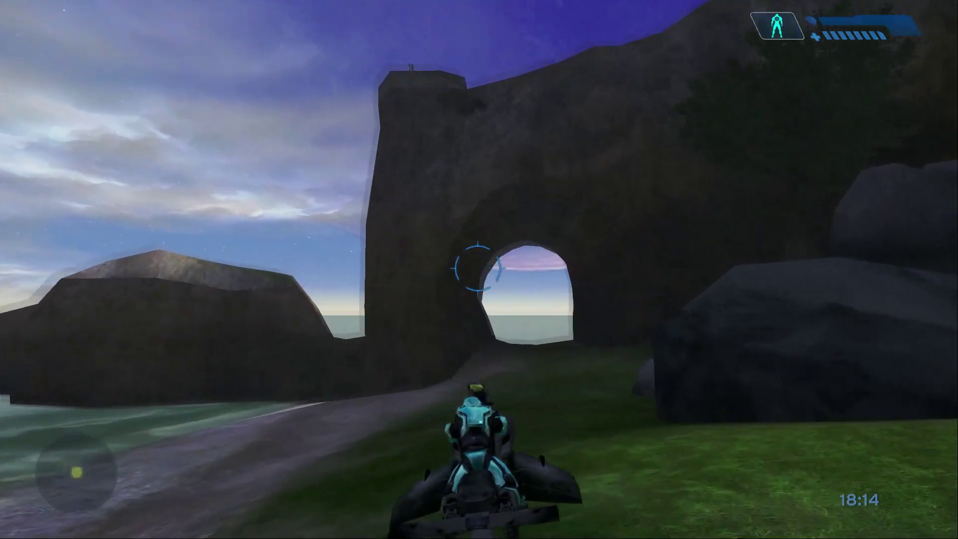
pyautogui.press('w')
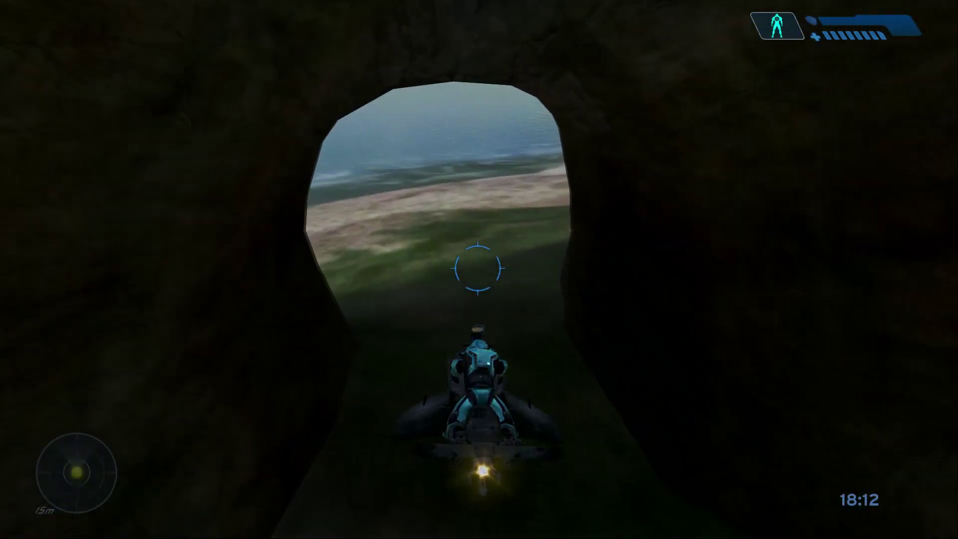
pyautogui.press('w')
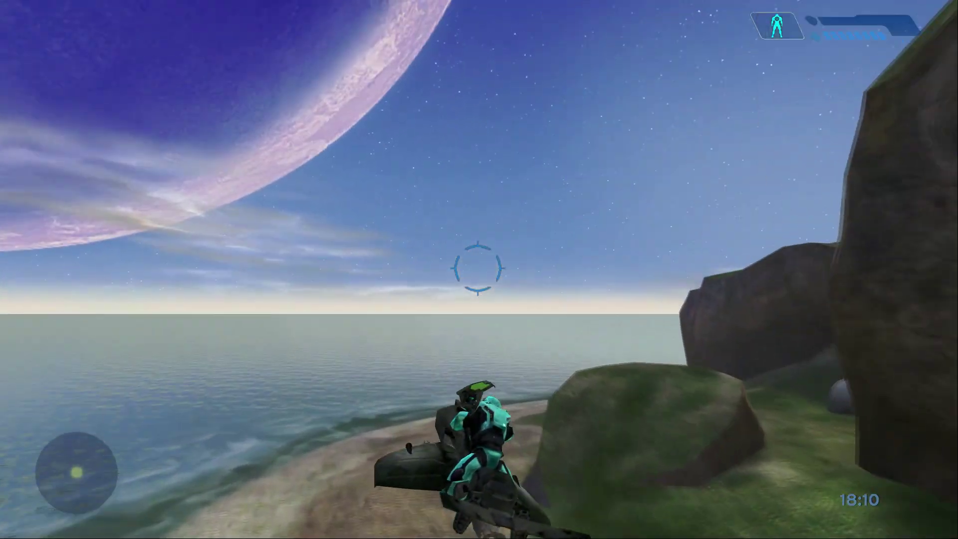
pyautogui.press('w')
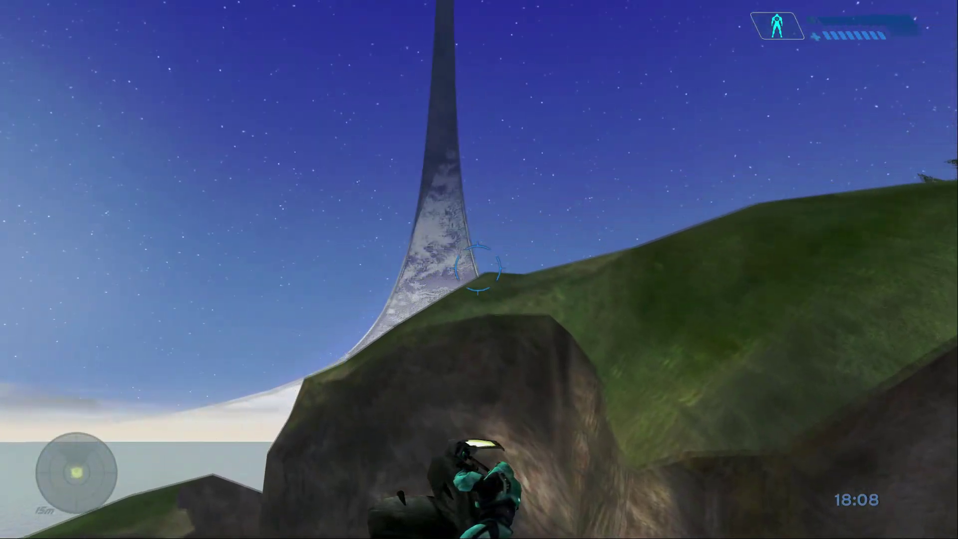
pyautogui.press('w')
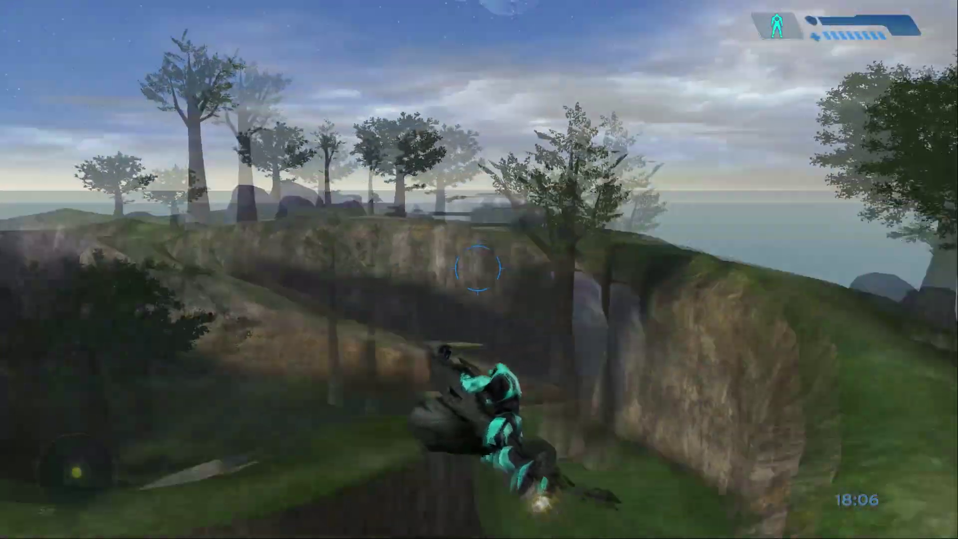
pyautogui.press('w')
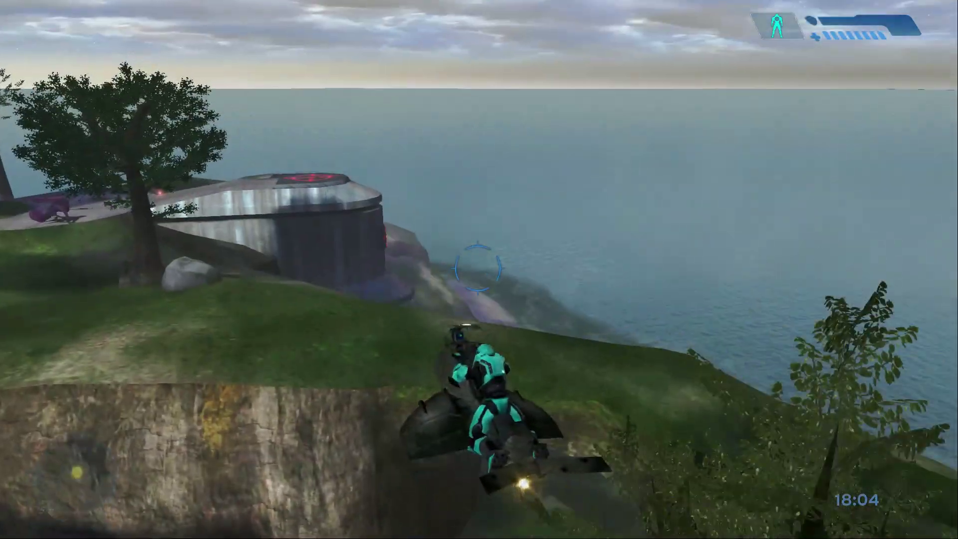
pyautogui.press('w')
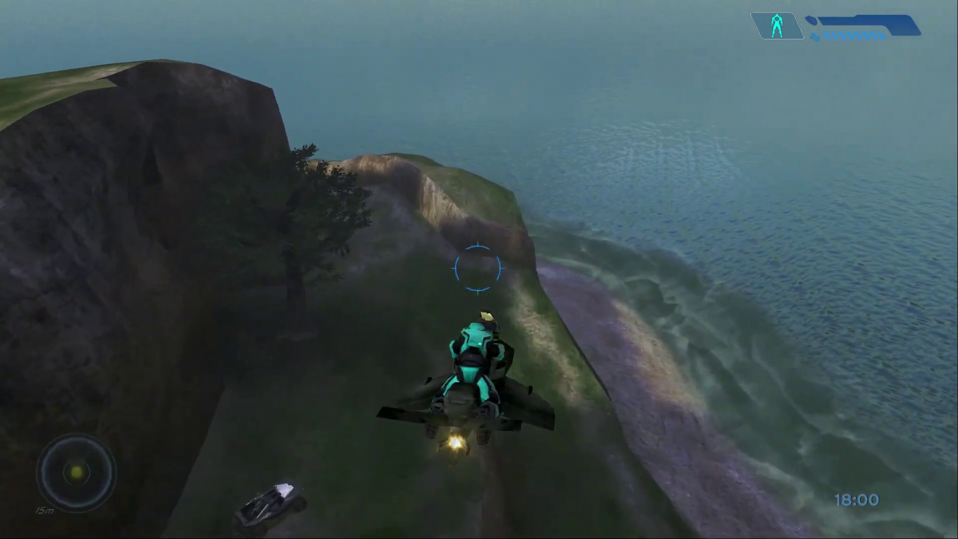
pyautogui.press('w')
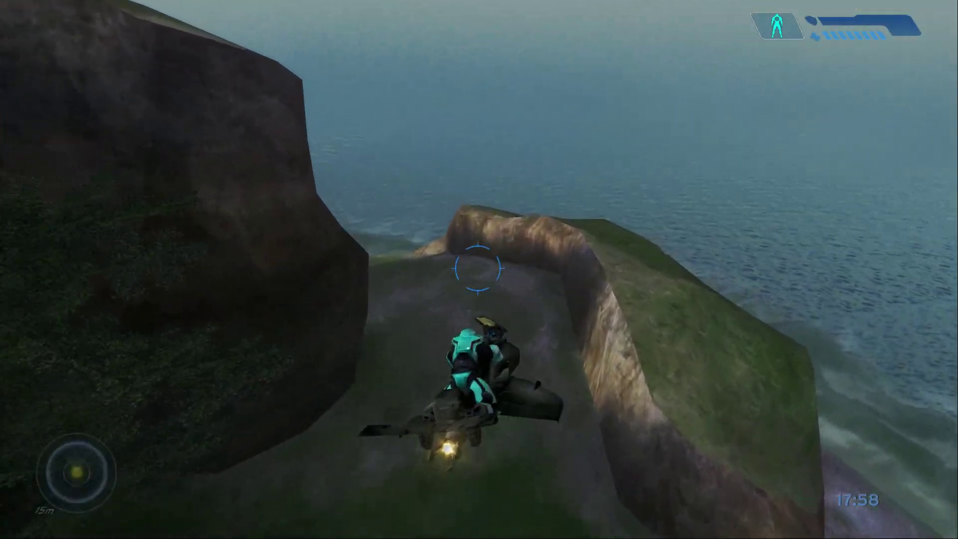
pyautogui.press('w')
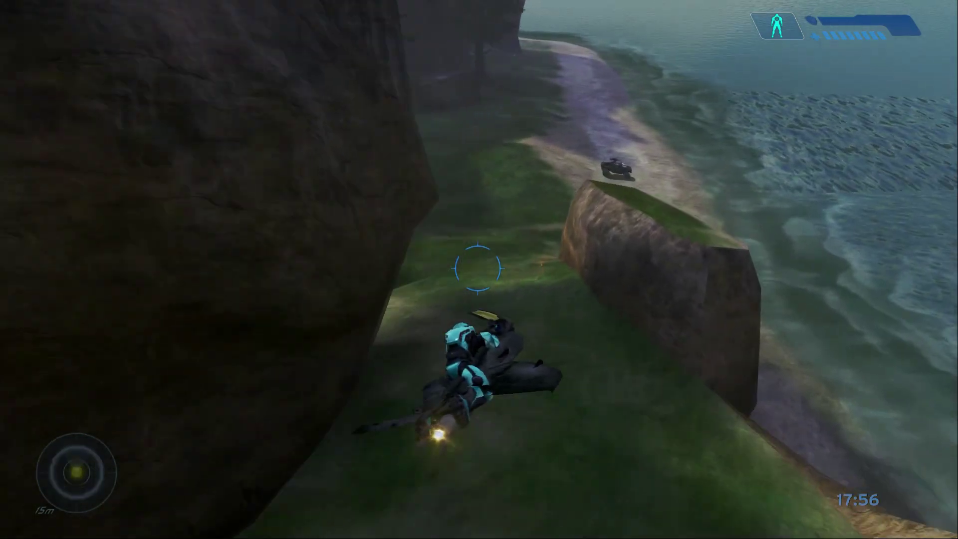
pyautogui.press('w')
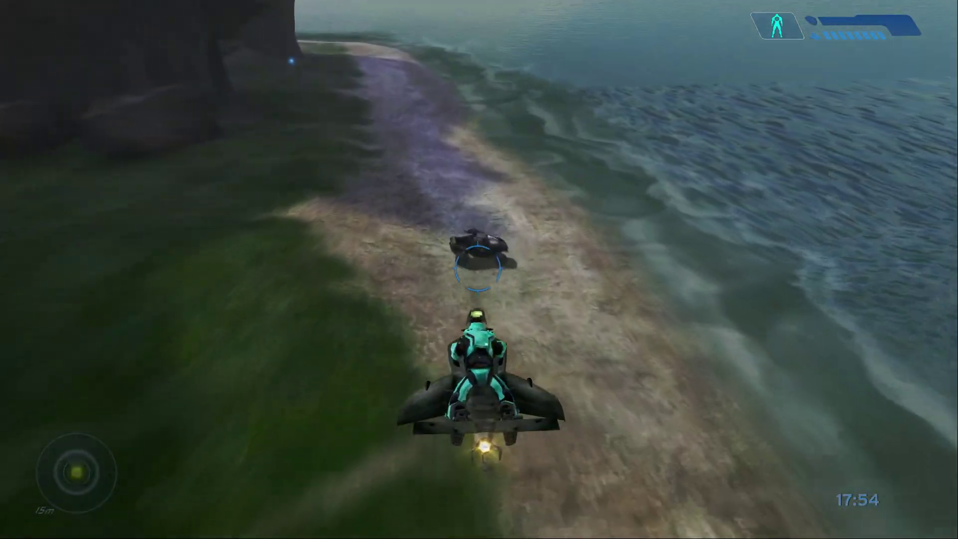